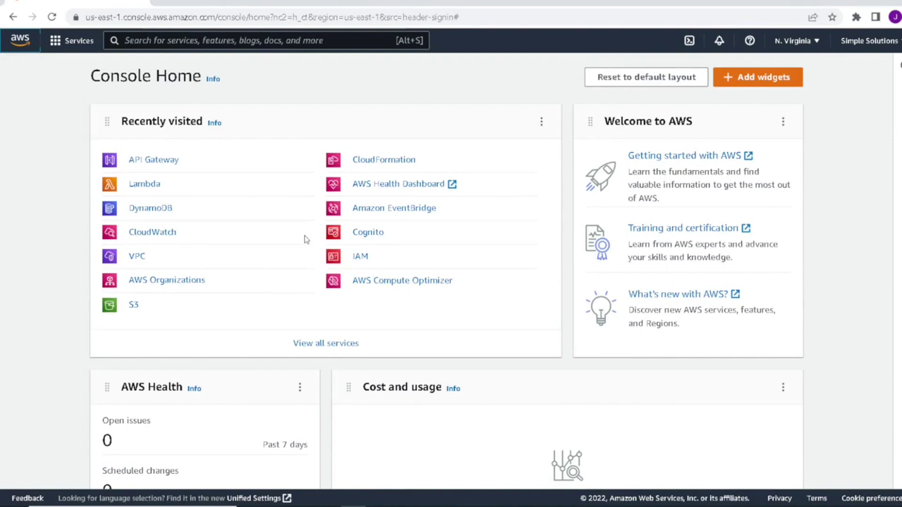
Step: Start a new DynamoDB table and name it crud-demo
click(164, 209)
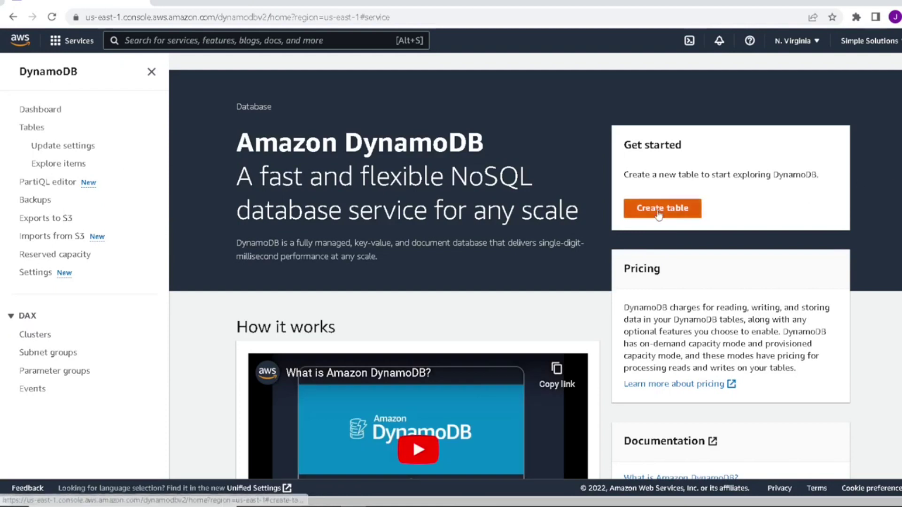
click(660, 212)
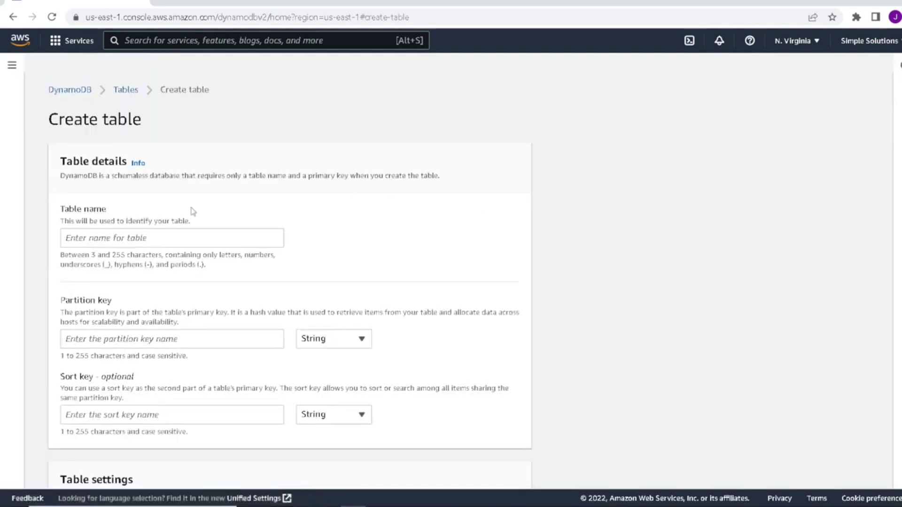
click(172, 239)
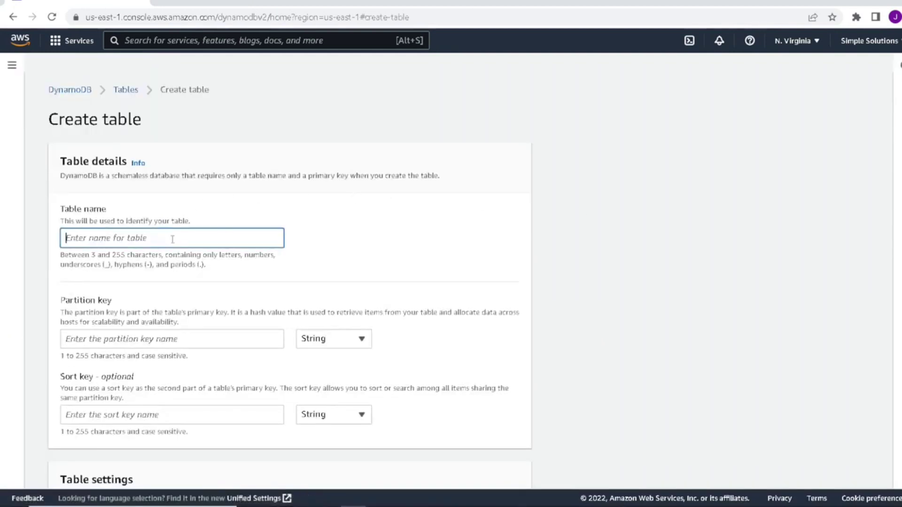
text(cr)
text(ud-demo)
scroll(172, 240, down, 2)
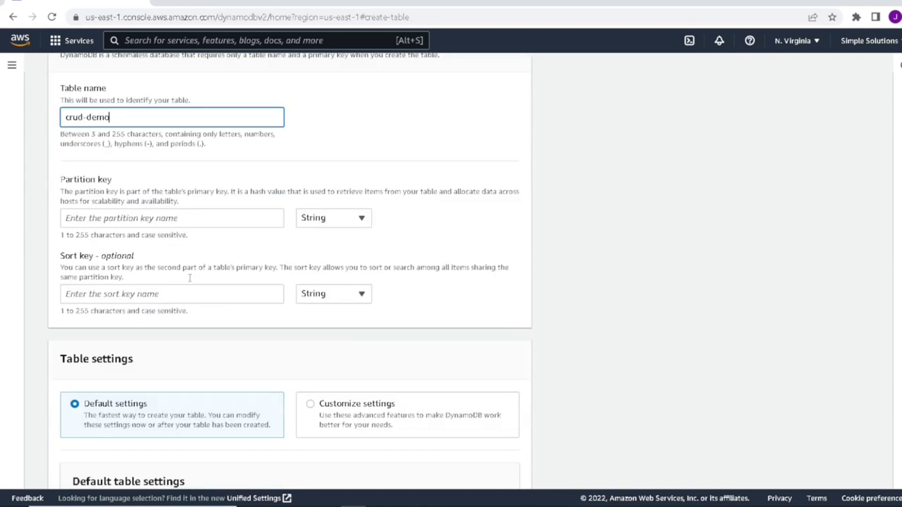
Step: Set the partition key to id, keep default settings and create the crud-demo table
click(145, 215)
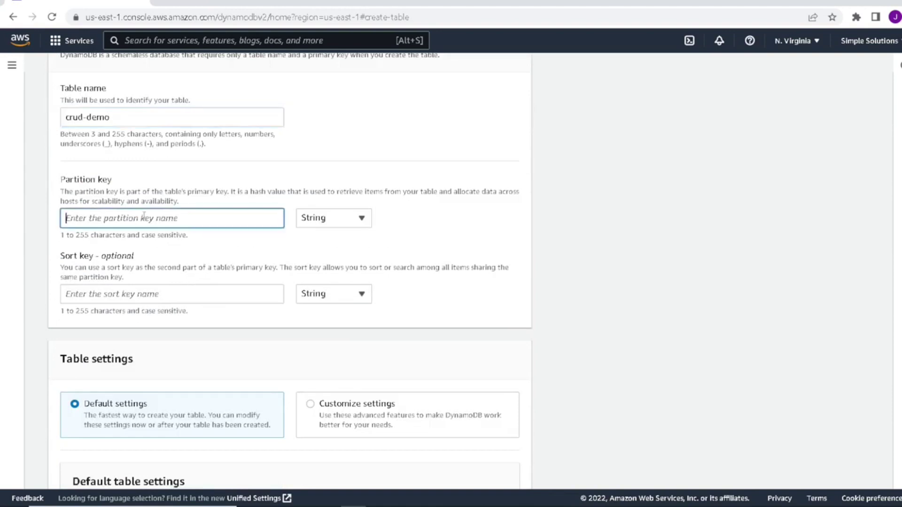
text(id)
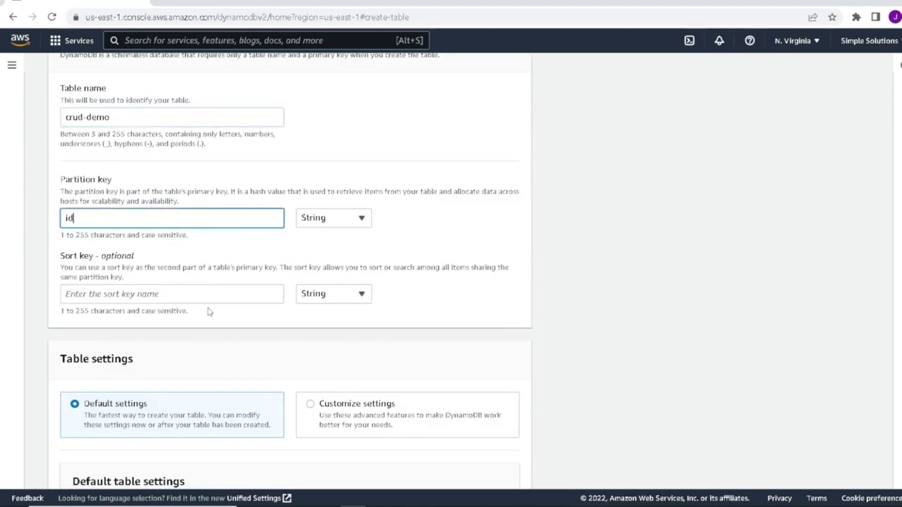
click(194, 293)
scroll(292, 278, down, 2)
scroll(119, 195, down, 1)
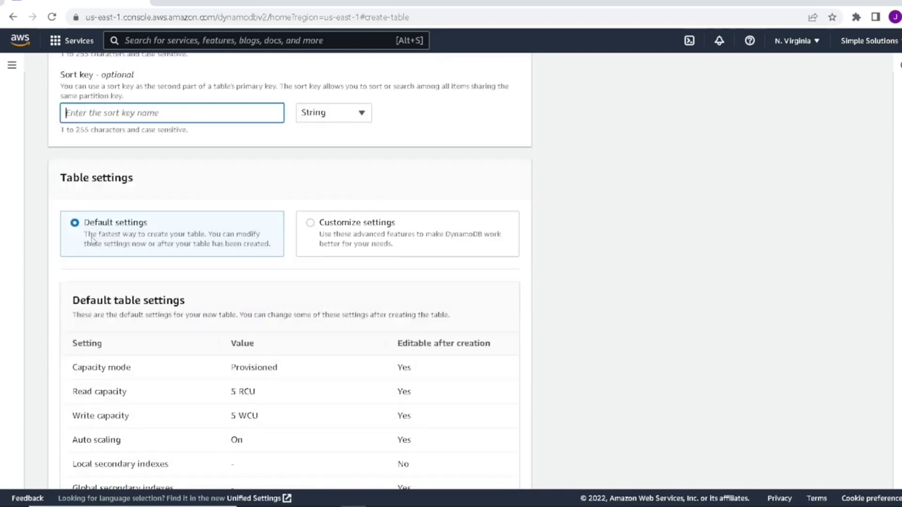
scroll(218, 242, down, 1)
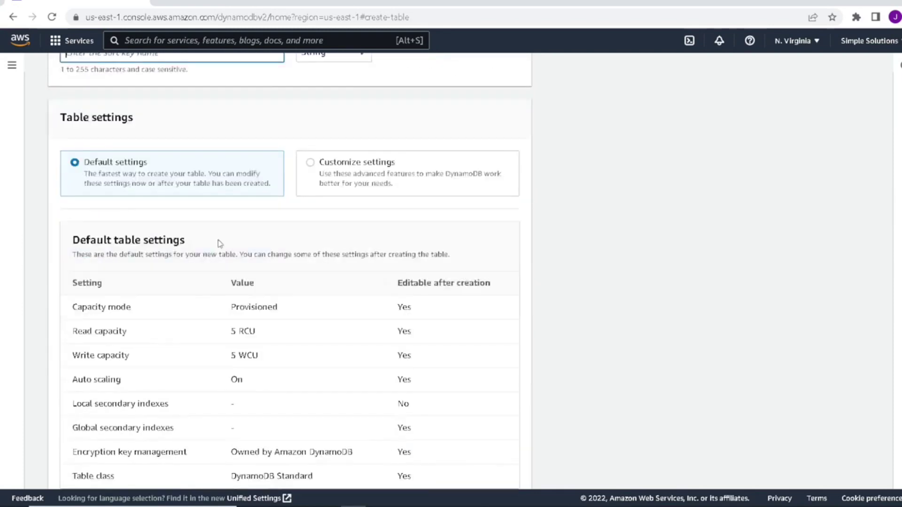
scroll(219, 244, down, 3)
scroll(218, 244, down, 1)
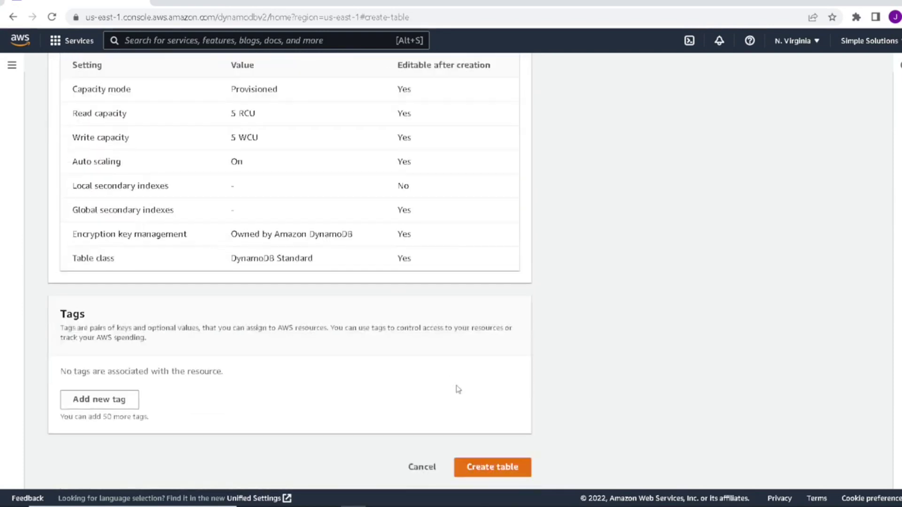
click(502, 471)
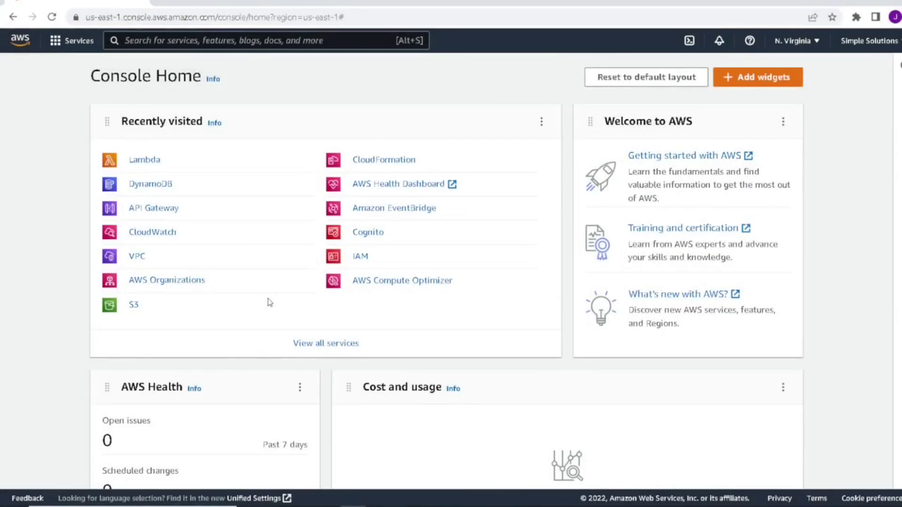
Step: Start a new Lambda function authored from scratch named crud-demo-lambda and reveal the execution role options
click(150, 168)
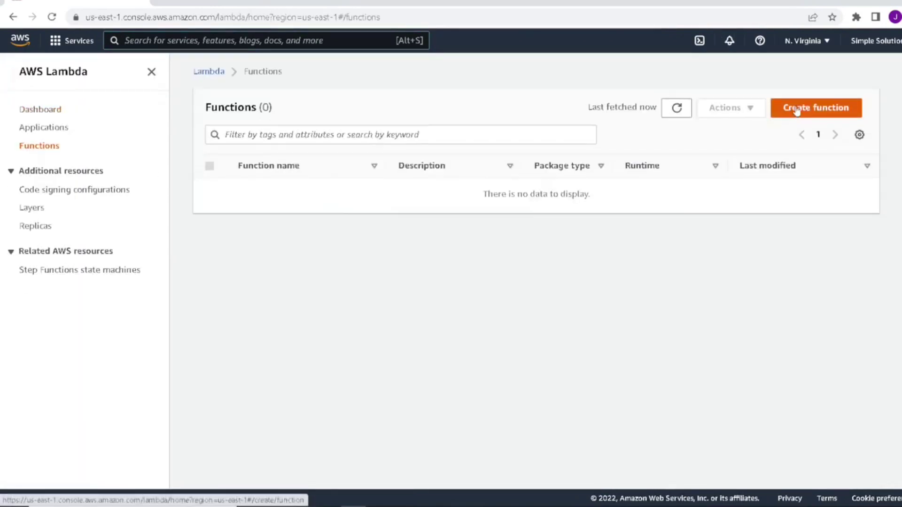
click(795, 111)
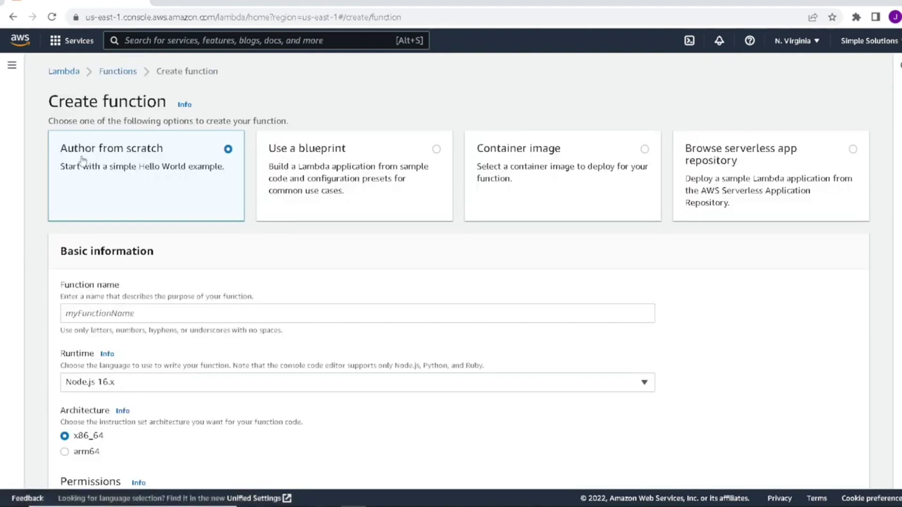
scroll(134, 169, down, 1)
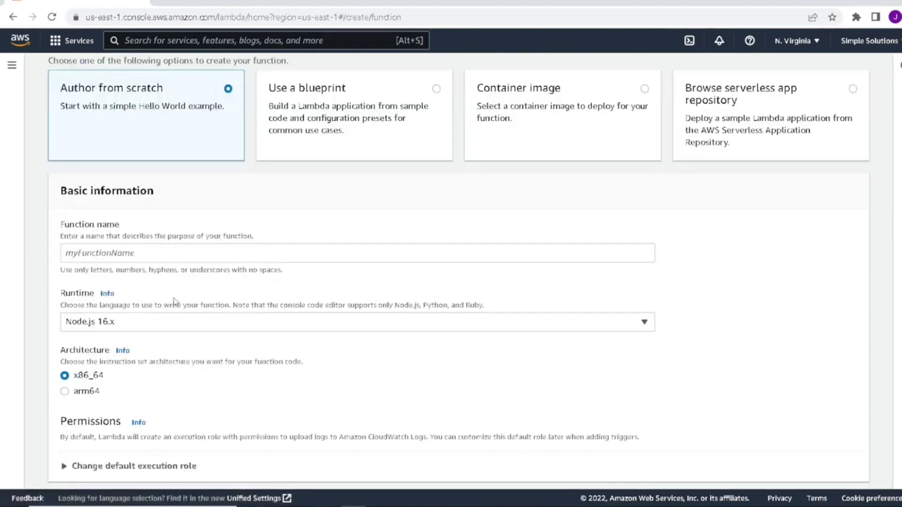
click(161, 251)
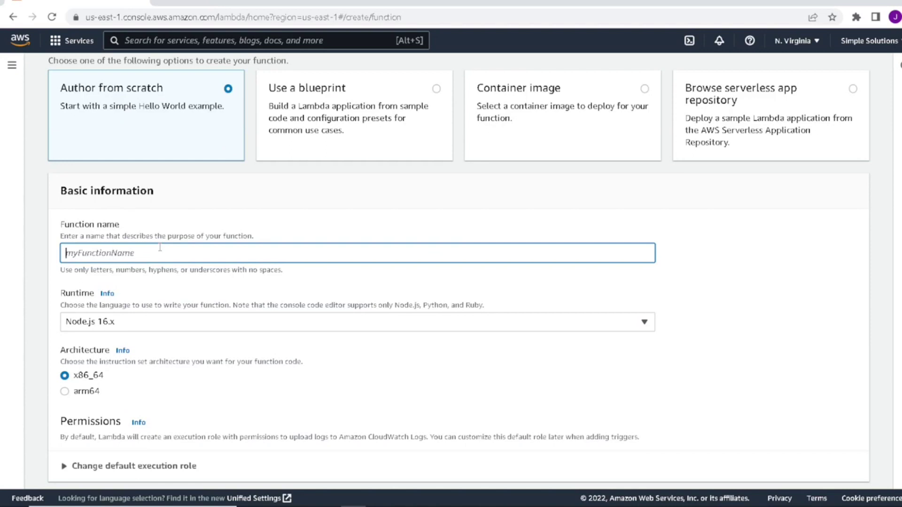
text(crud-)
text(demo-)
text(lambda)
scroll(132, 327, down, 2)
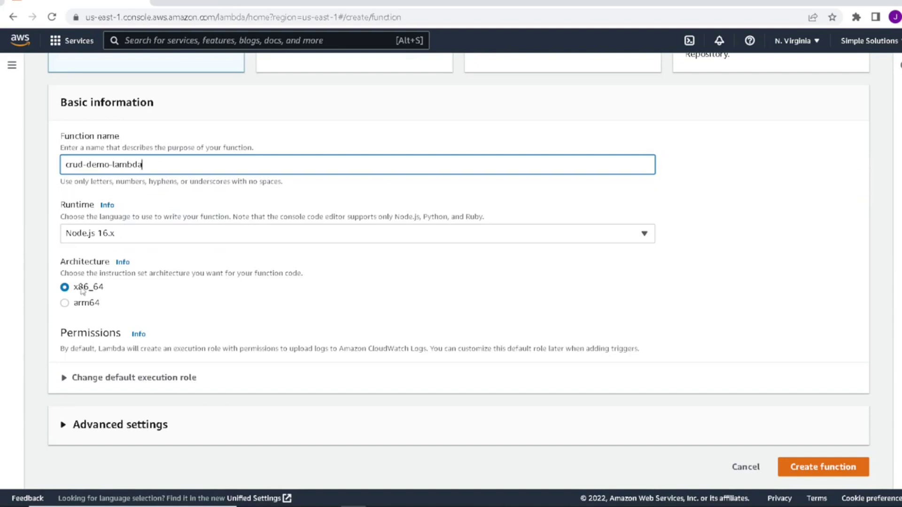
click(69, 384)
scroll(218, 291, down, 3)
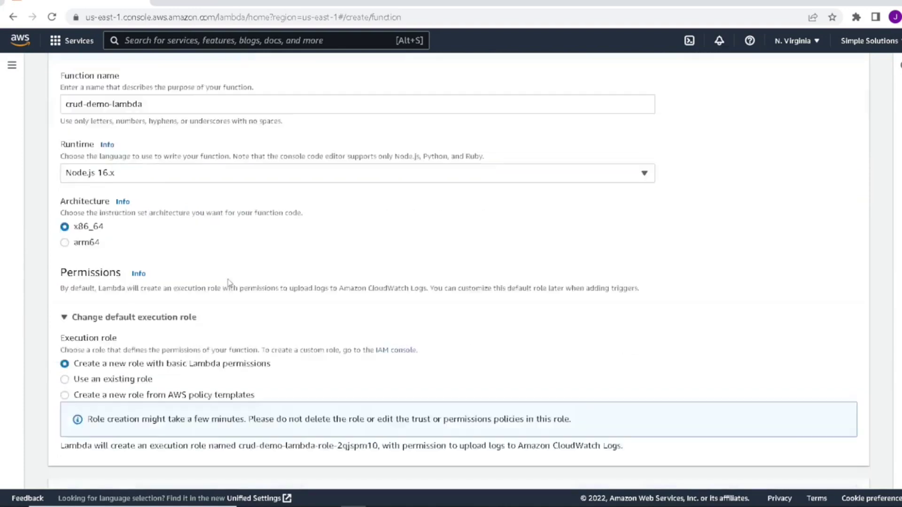
Step: Create role crud-demo-role from AWS policy templates with Simple microservice permissions and create the function
click(65, 326)
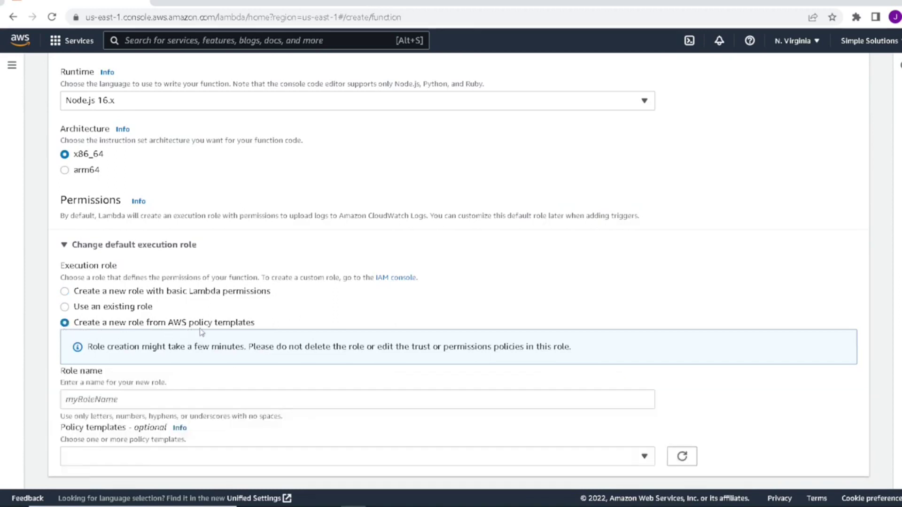
click(171, 396)
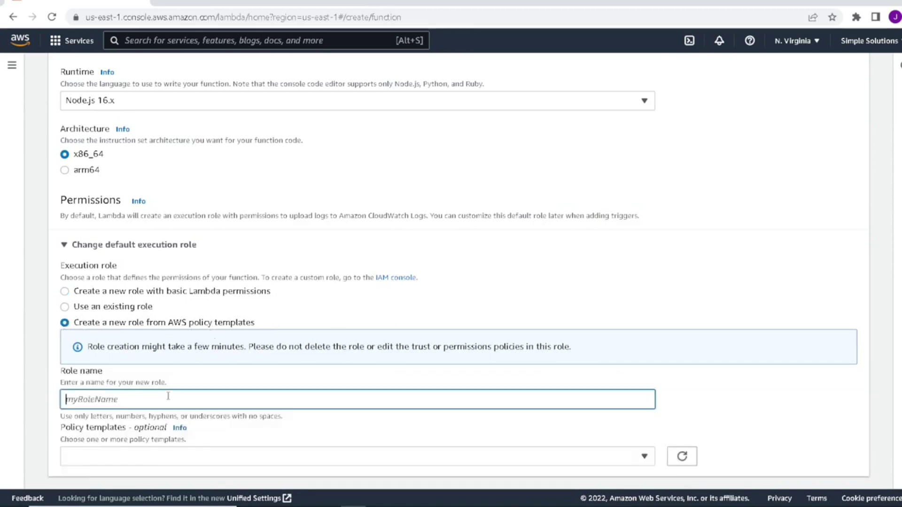
text(c)
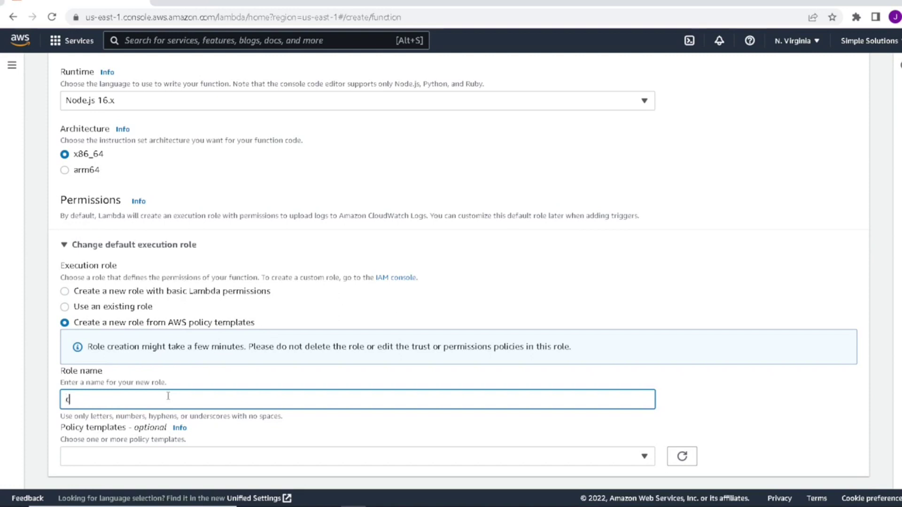
text(rud-demo)
text(-role)
scroll(292, 343, down, 2)
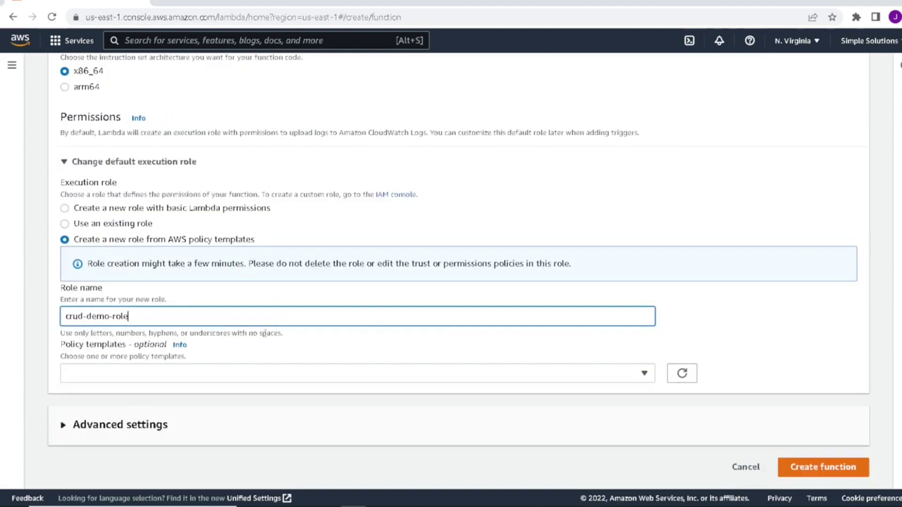
click(193, 376)
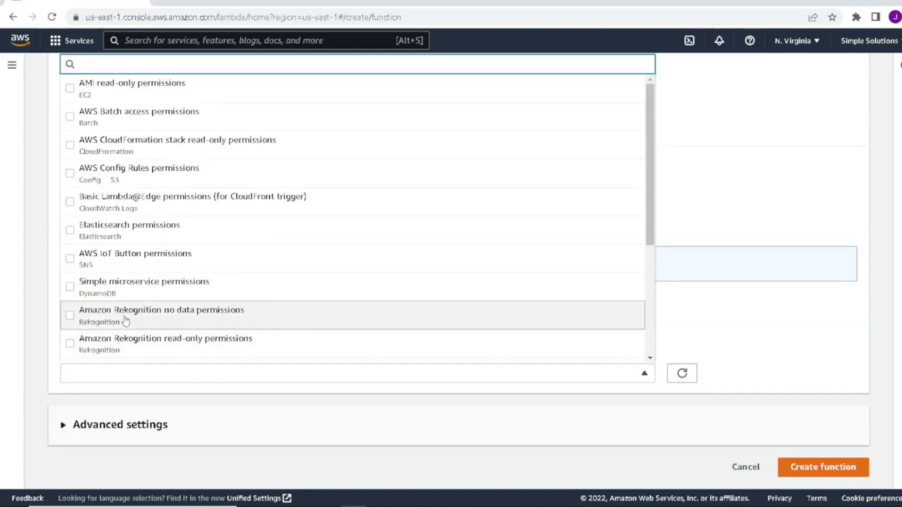
click(71, 292)
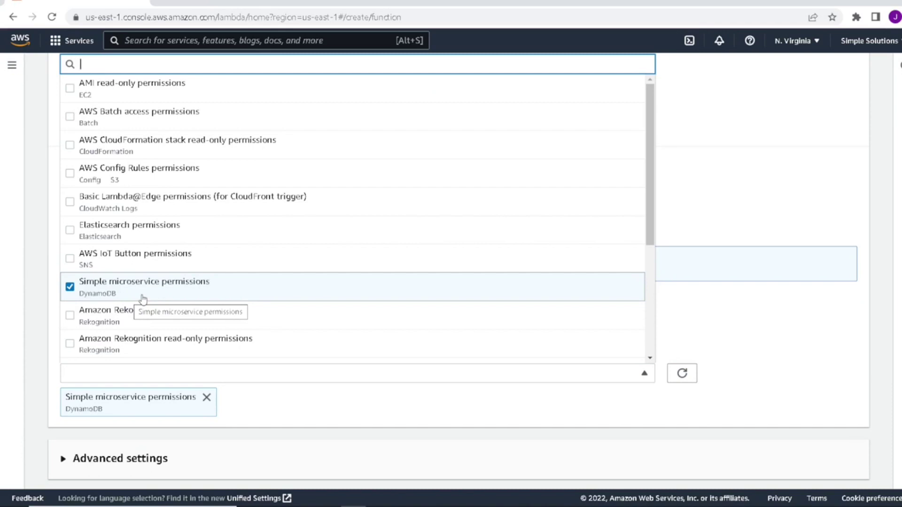
click(844, 363)
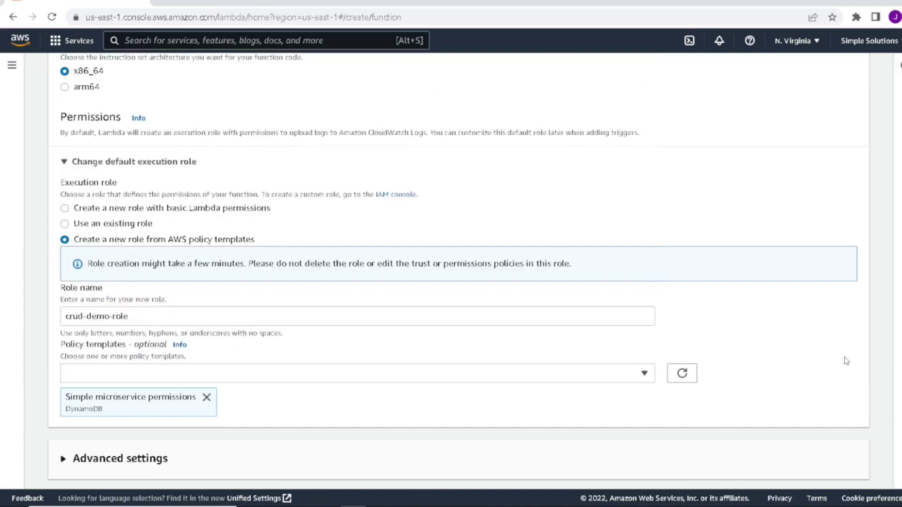
scroll(838, 356, down, 2)
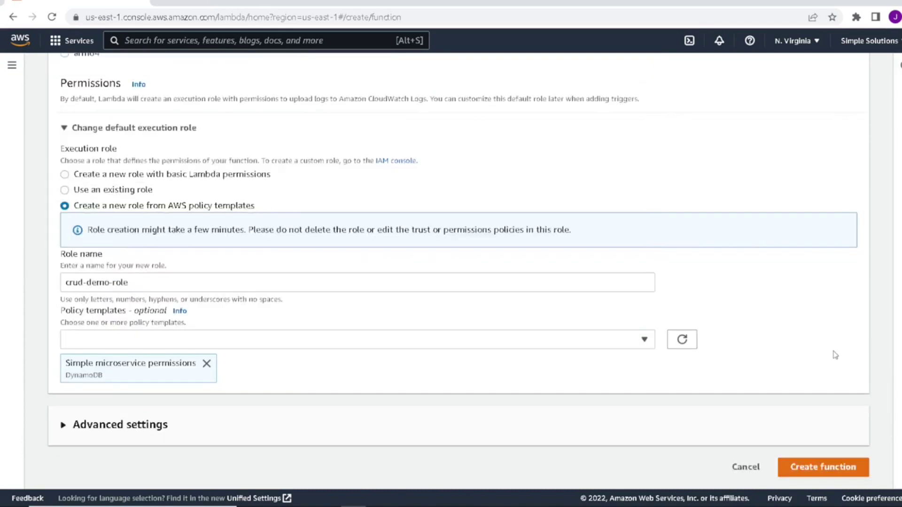
click(818, 471)
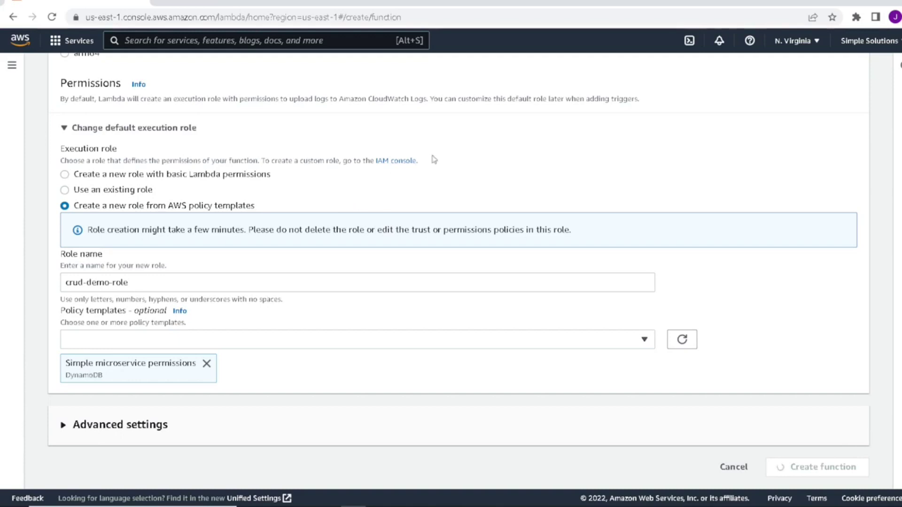
scroll(498, 136, up, 1)
scroll(498, 136, up, 1)
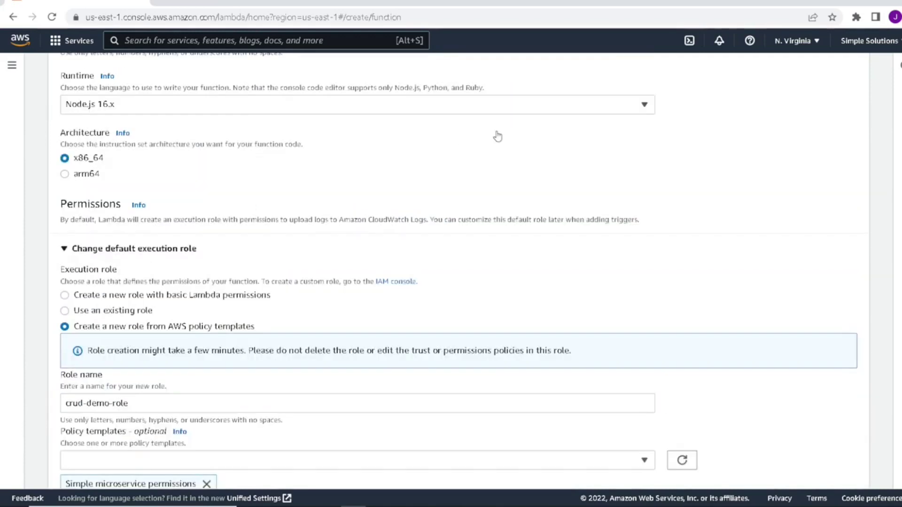
scroll(498, 136, up, 4)
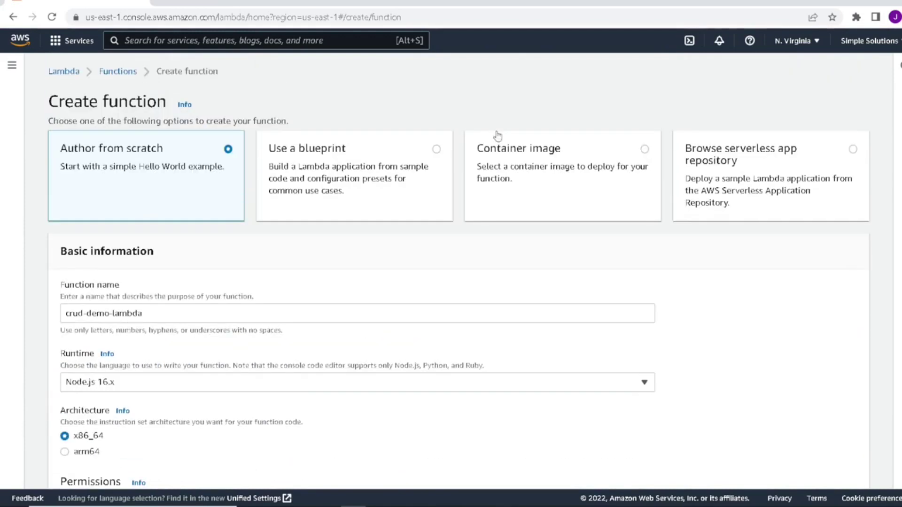
scroll(498, 136, down, 1)
scroll(497, 136, down, 2)
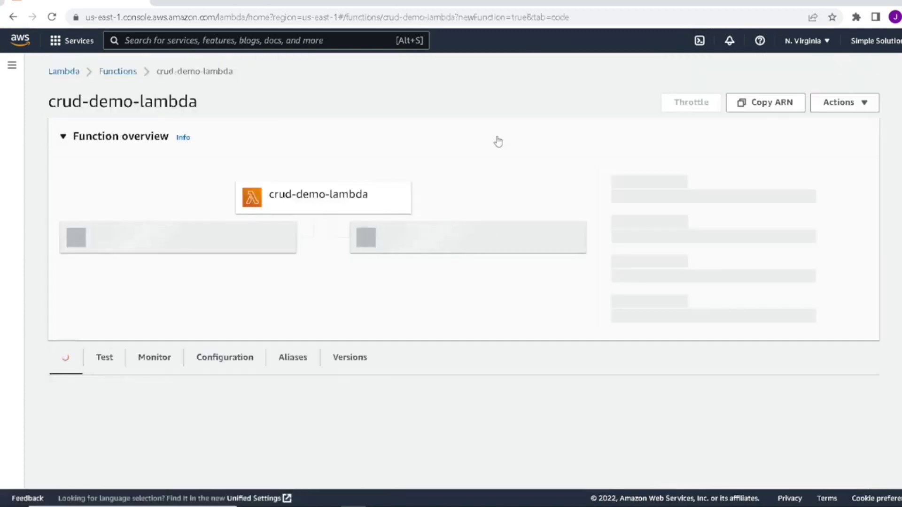
scroll(422, 142, down, 2)
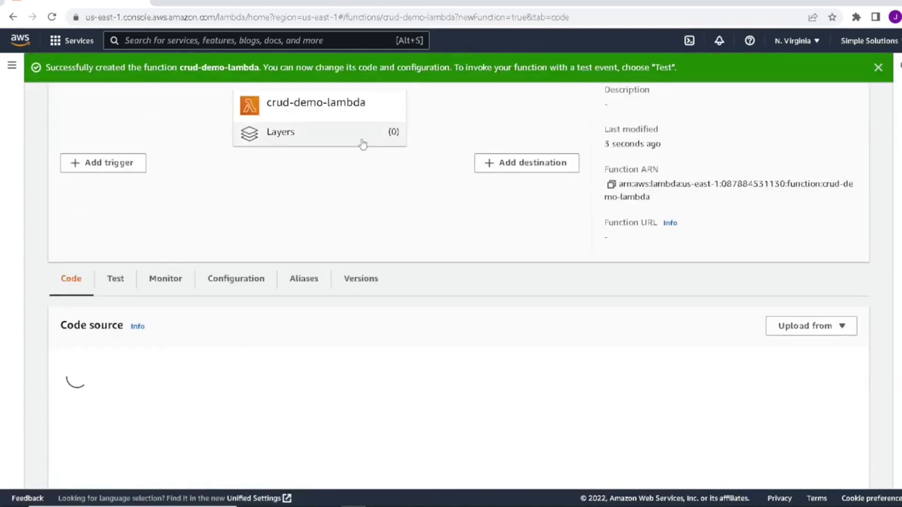
scroll(381, 143, up, 2)
scroll(413, 159, down, 3)
scroll(417, 165, down, 1)
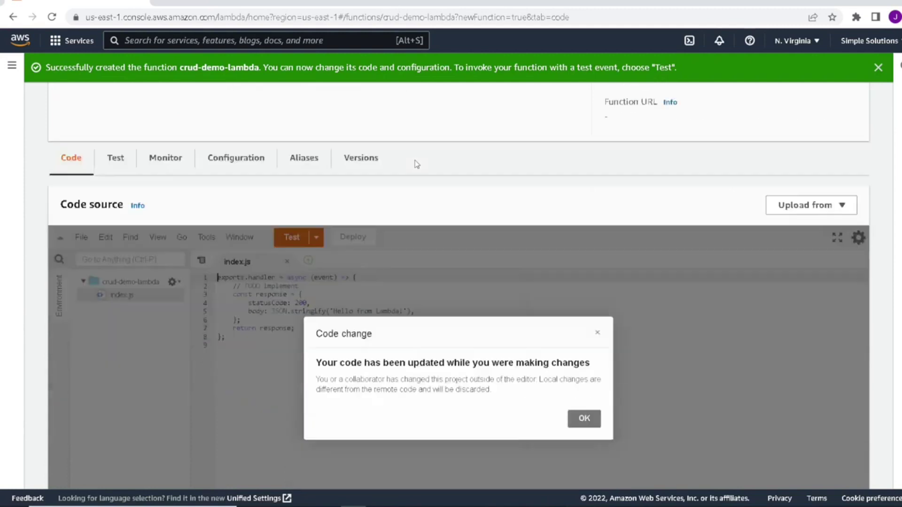
Step: Dismiss the code change notice and focus the crud-demo-lambda code editor
click(578, 423)
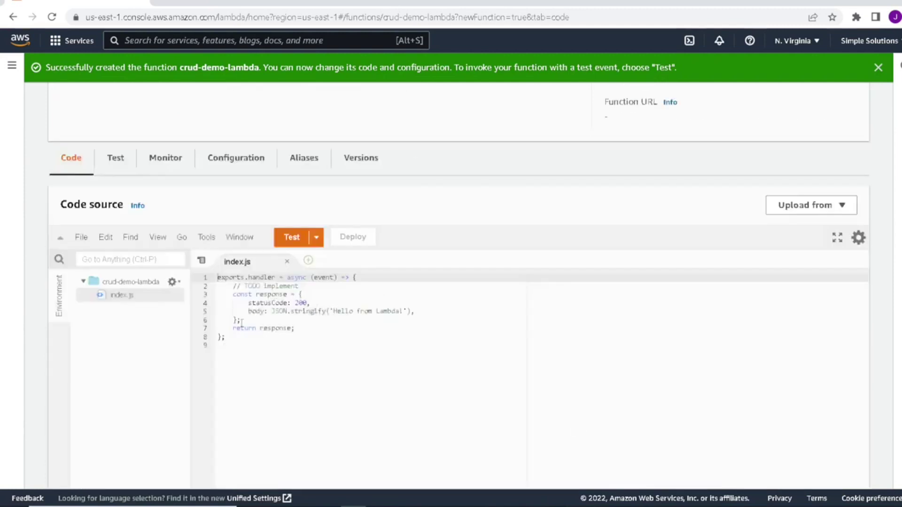
click(283, 335)
scroll(368, 342, down, 2)
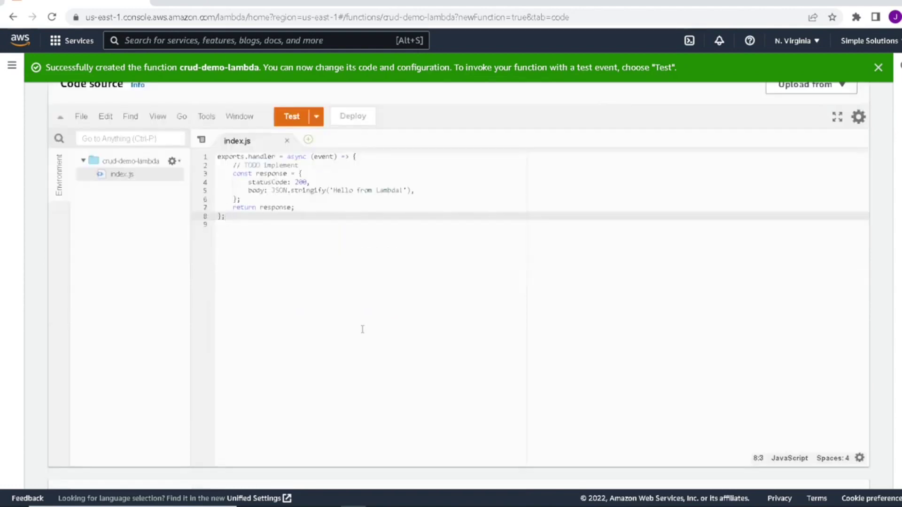
scroll(364, 330, up, 1)
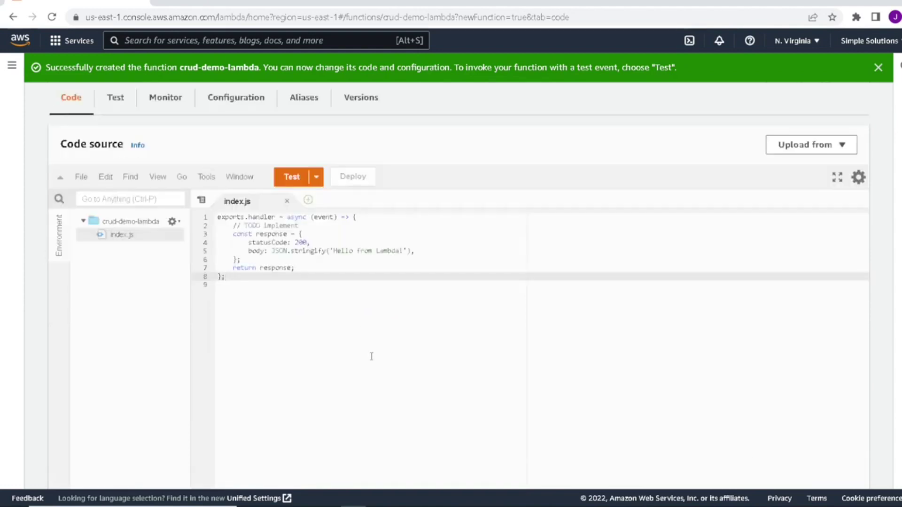
scroll(372, 356, up, 1)
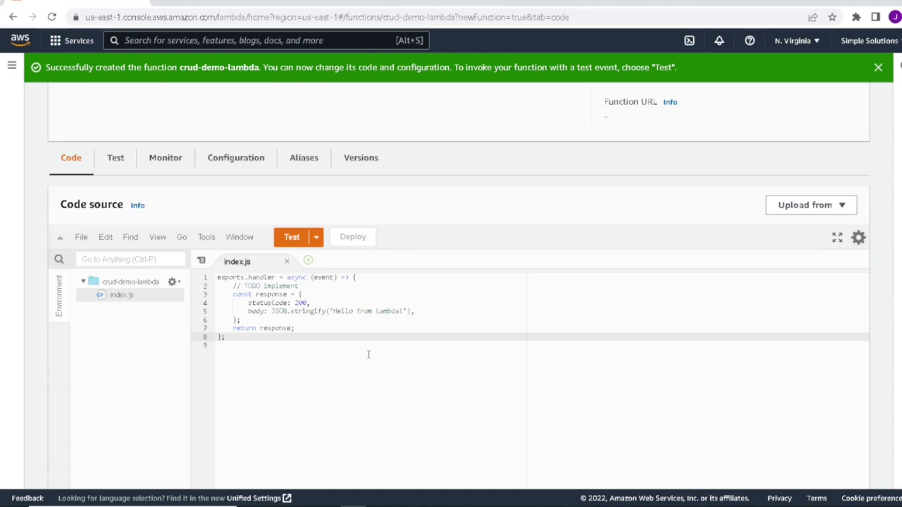
scroll(368, 356, down, 1)
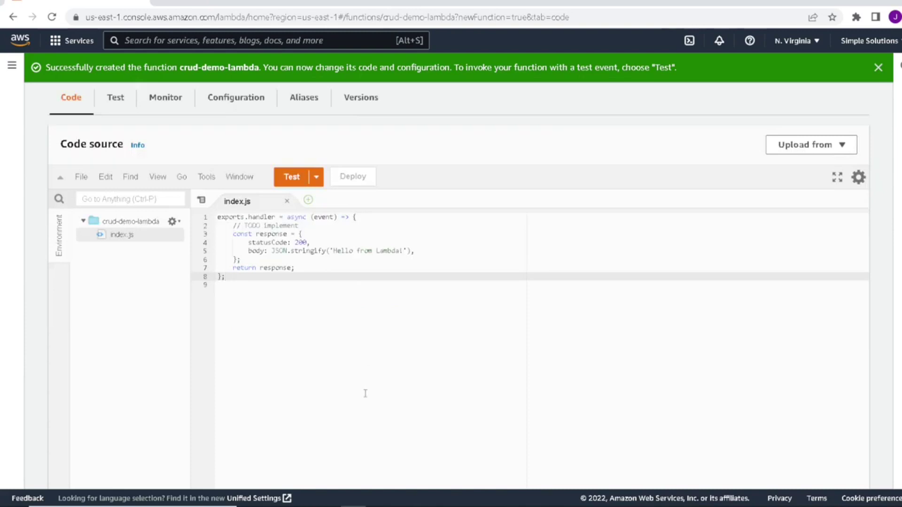
scroll(367, 356, down, 1)
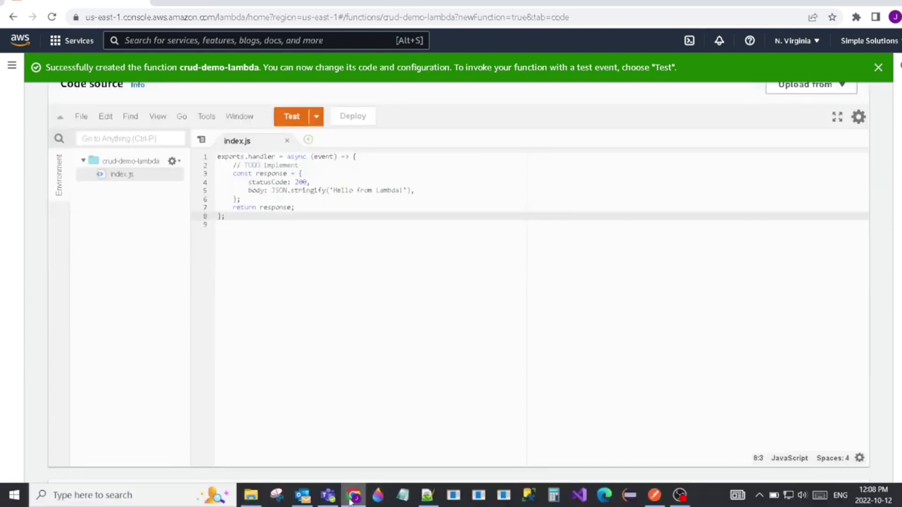
Step: Replace the default Lambda code with the DynamoDB CRUD handler from index.js and deploy it
click(428, 496)
click(265, 160)
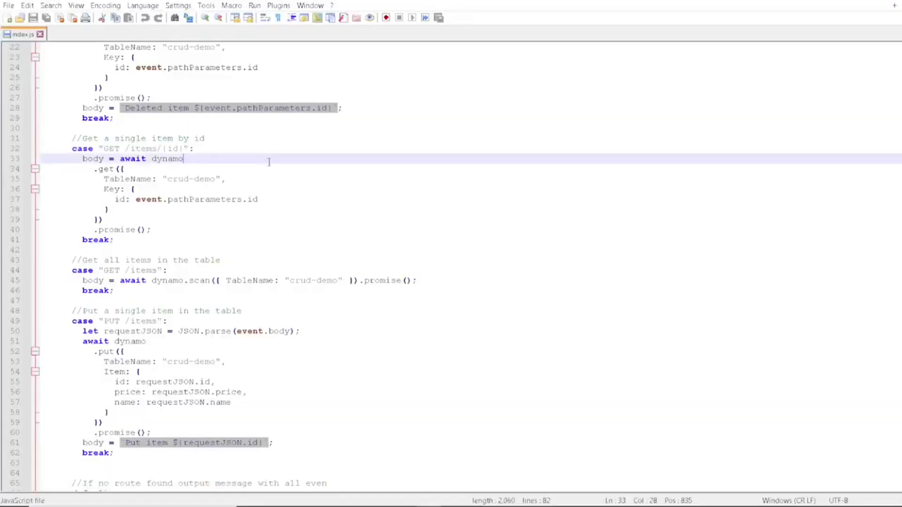
key(ctrl+a)
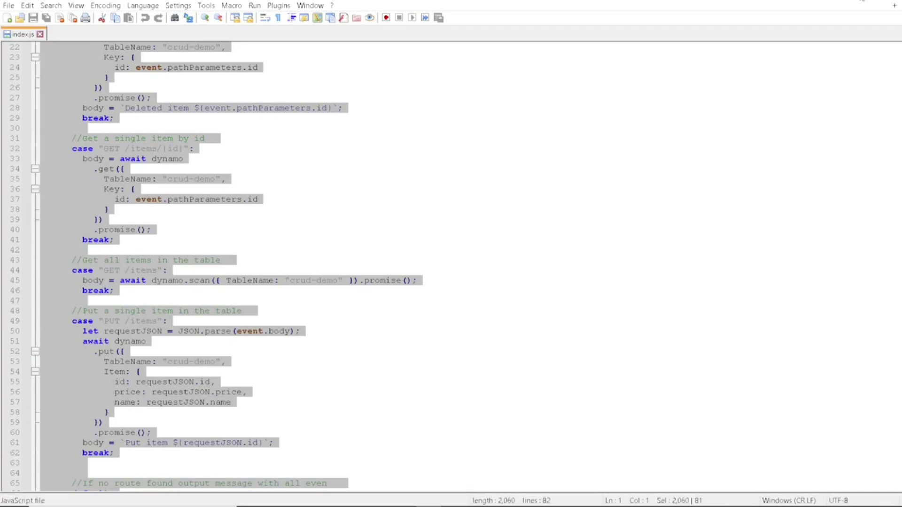
key(alt+Tab)
key(ctrl+a)
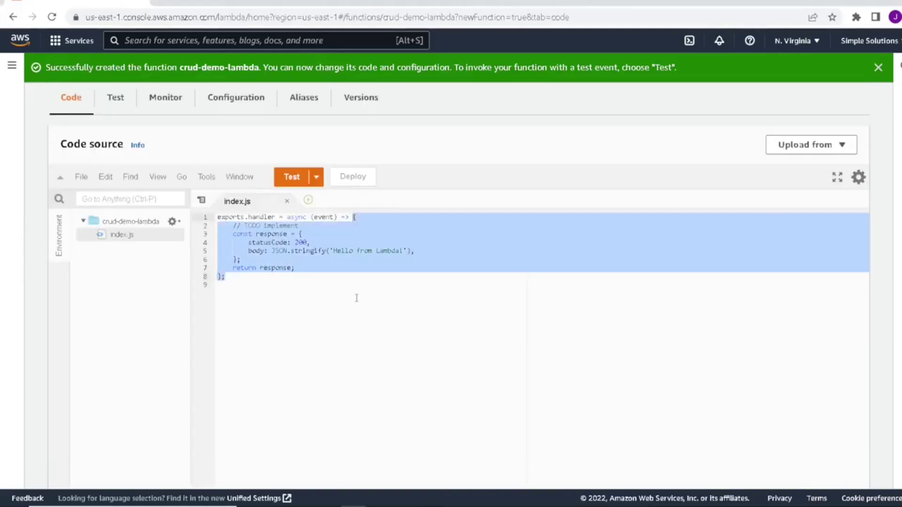
key(ctrl+a)
key(ctrl+v)
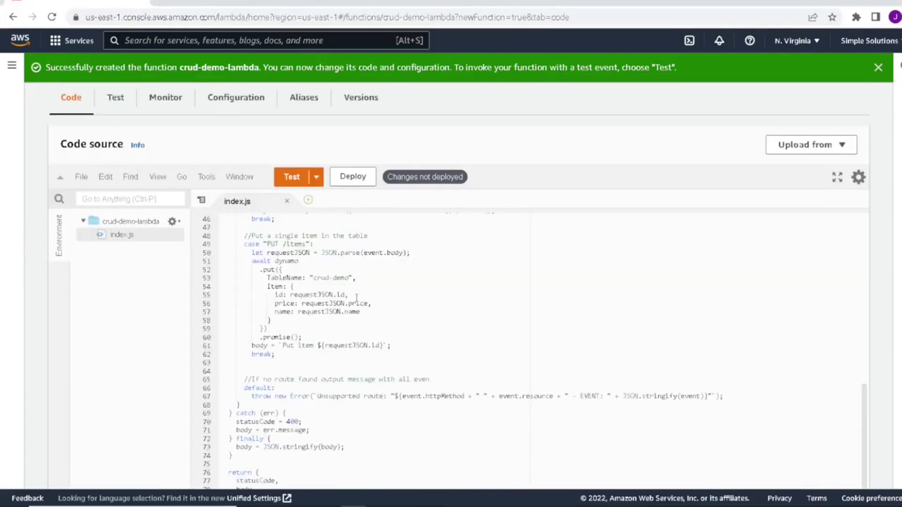
scroll(373, 318, up, 2)
scroll(391, 338, up, 5)
scroll(391, 339, up, 3)
scroll(392, 338, up, 3)
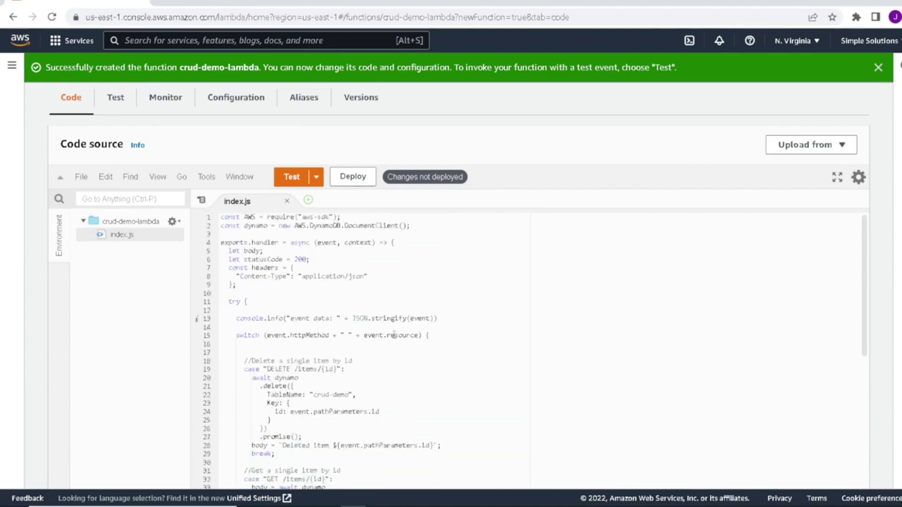
scroll(377, 261, up, 2)
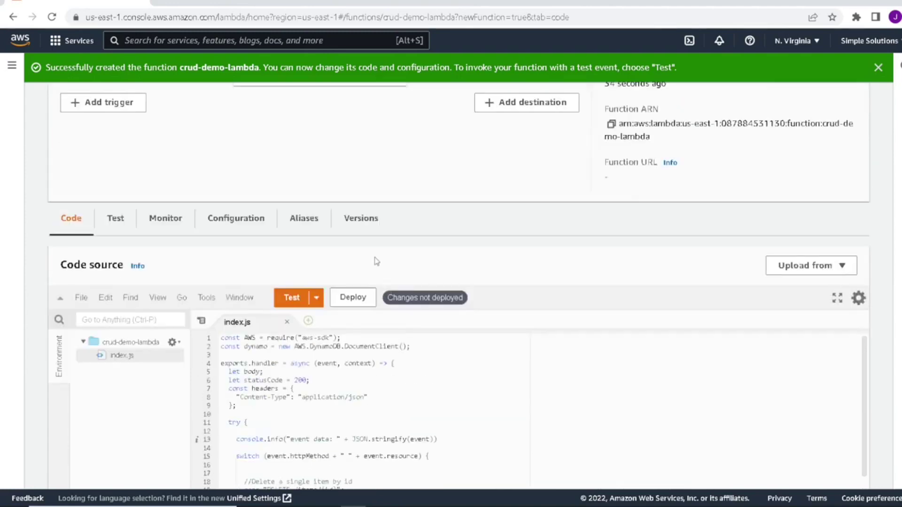
click(353, 299)
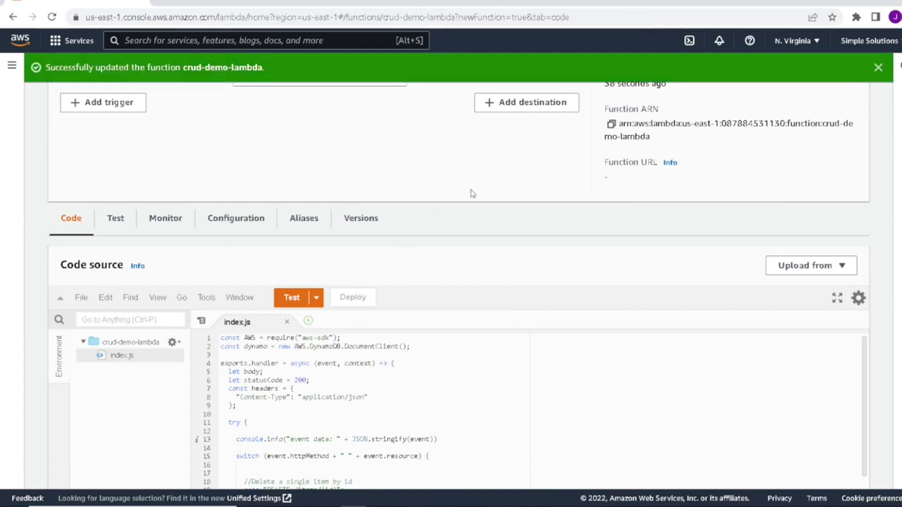
scroll(471, 193, down, 1)
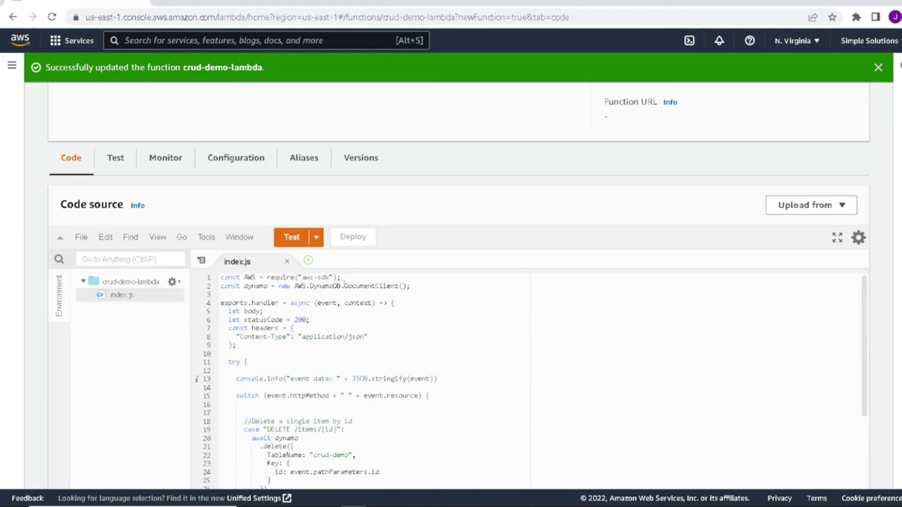
Step: Review the aws-sdk require line and the DELETE /items/{id} case in the deployed handler
drag(345, 281, 222, 287)
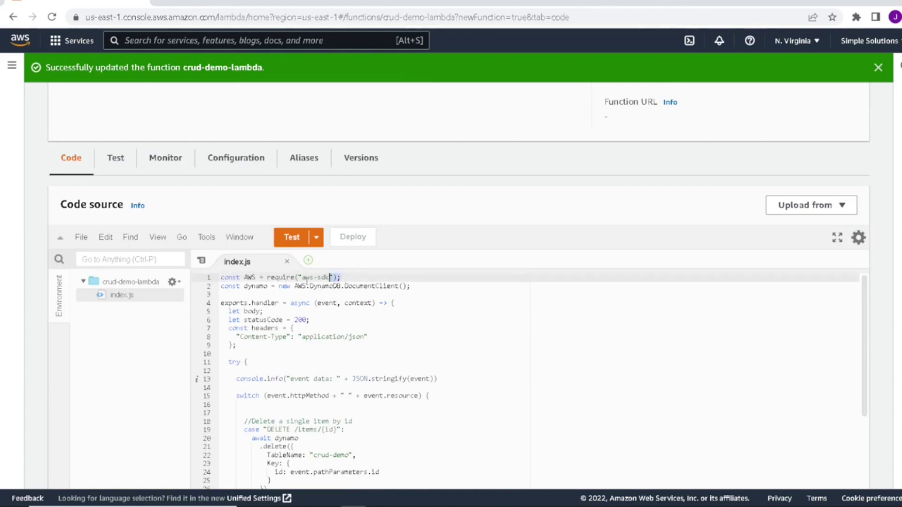
click(310, 294)
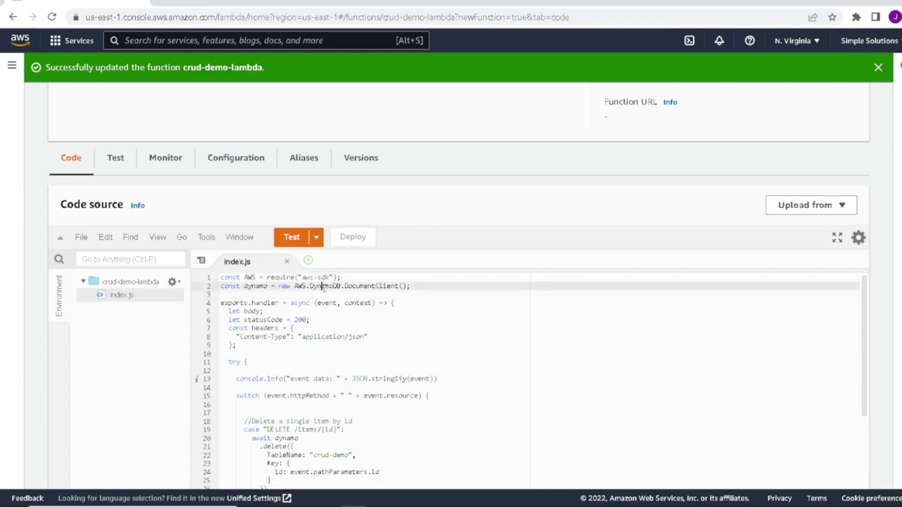
scroll(371, 313, down, 3)
scroll(336, 308, down, 2)
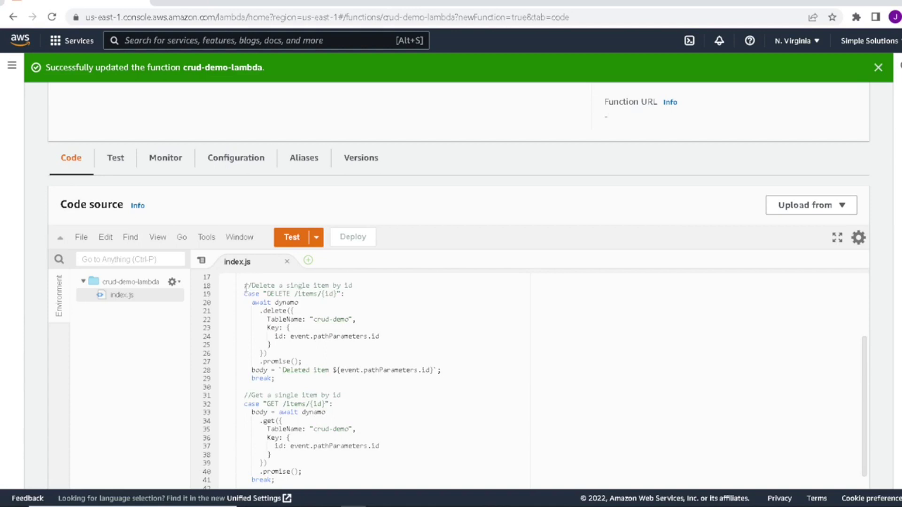
drag(245, 287, 331, 388)
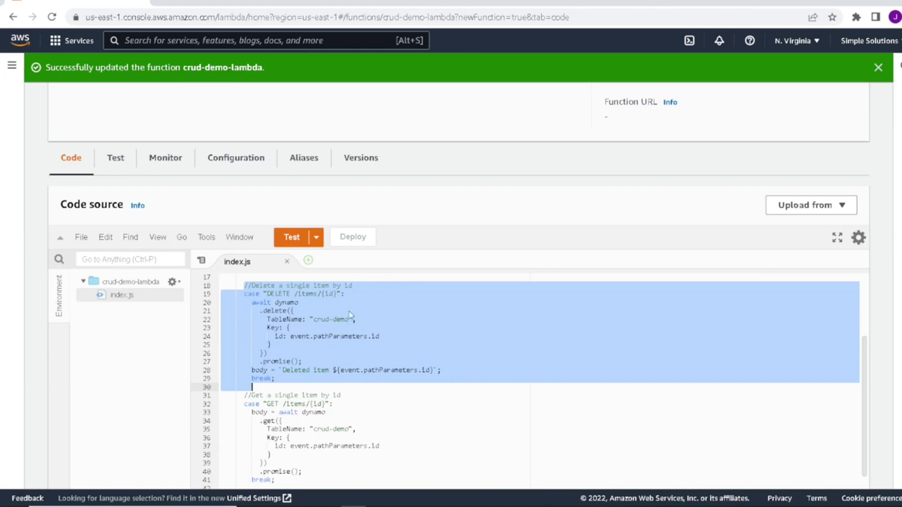
scroll(350, 319, down, 2)
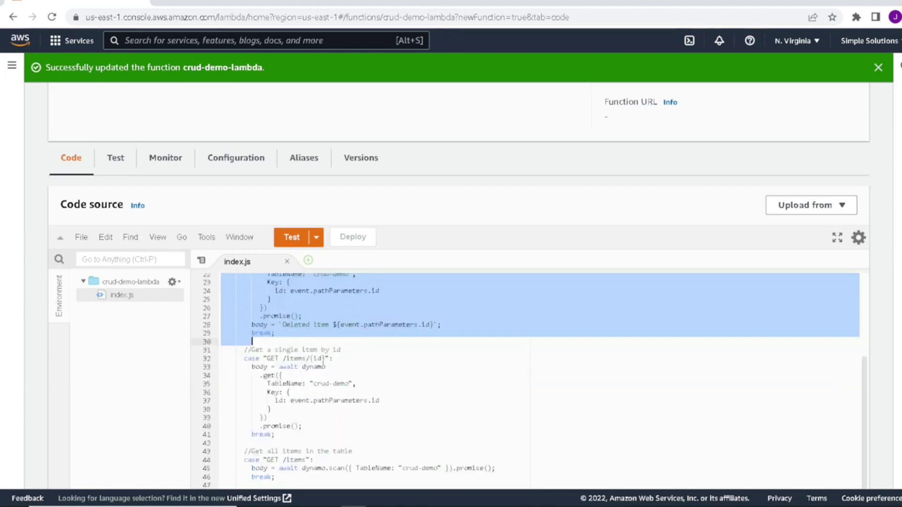
click(279, 359)
click(247, 350)
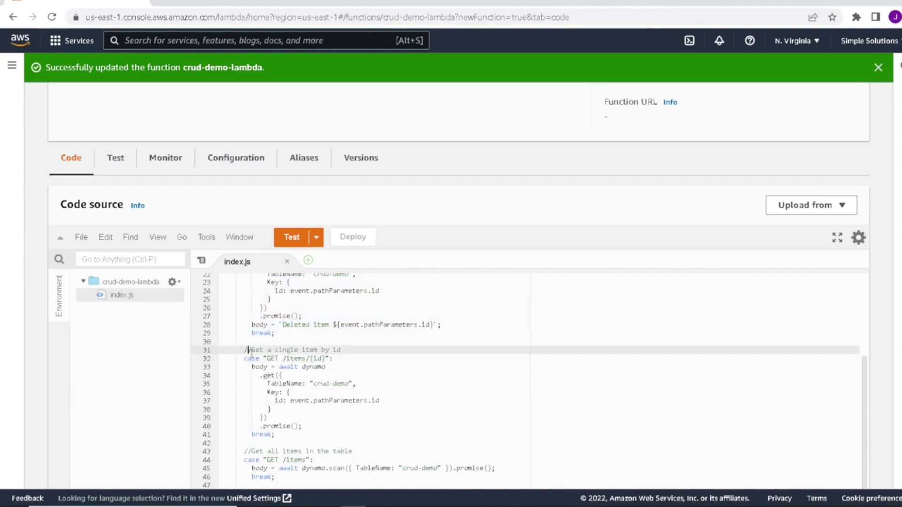
drag(246, 350, 304, 375)
scroll(346, 377, down, 2)
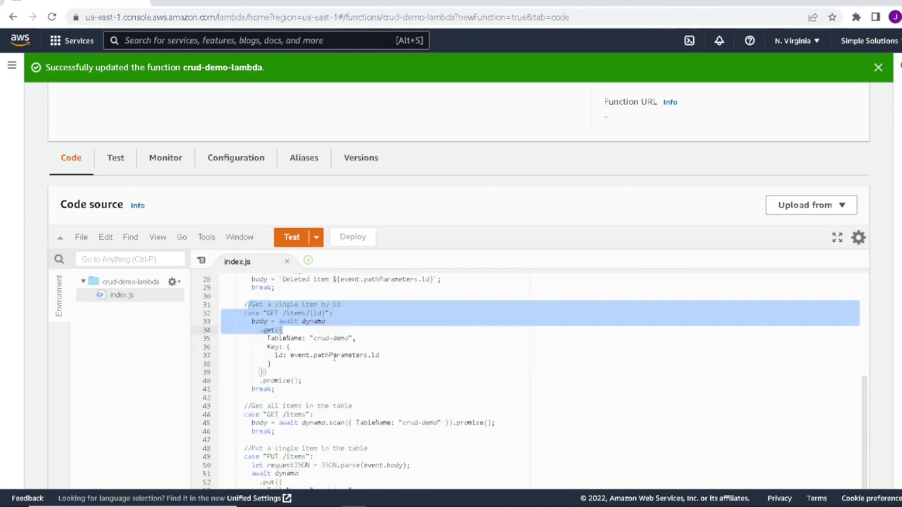
scroll(329, 352, down, 2)
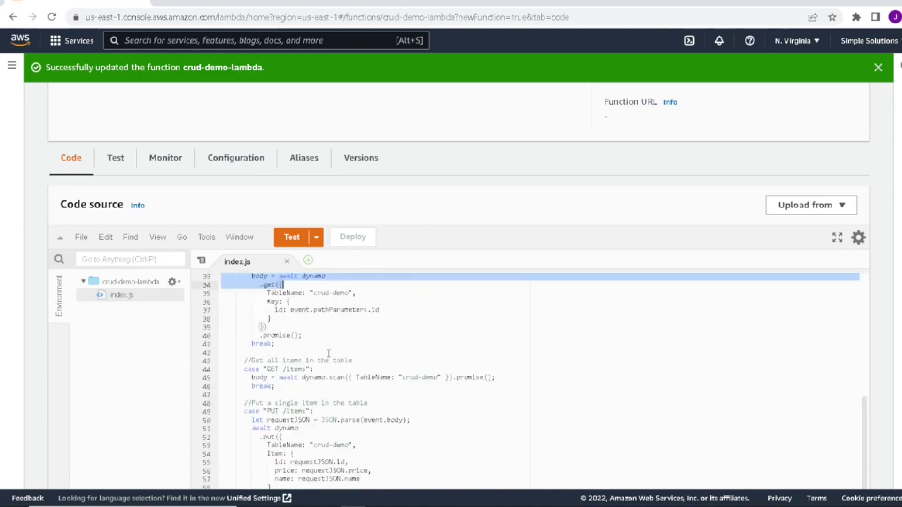
Step: Review the GET all items and PUT /items cases in the handler code
drag(244, 360, 306, 395)
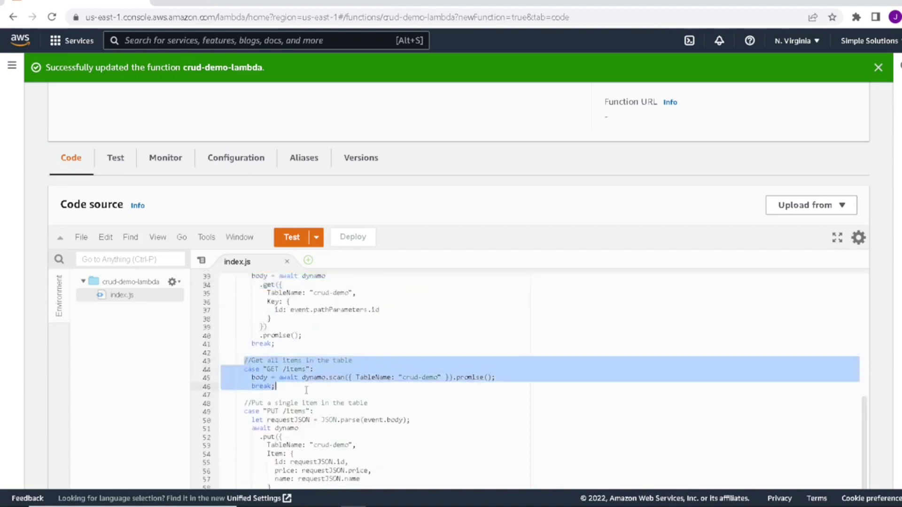
click(330, 335)
scroll(329, 341, down, 2)
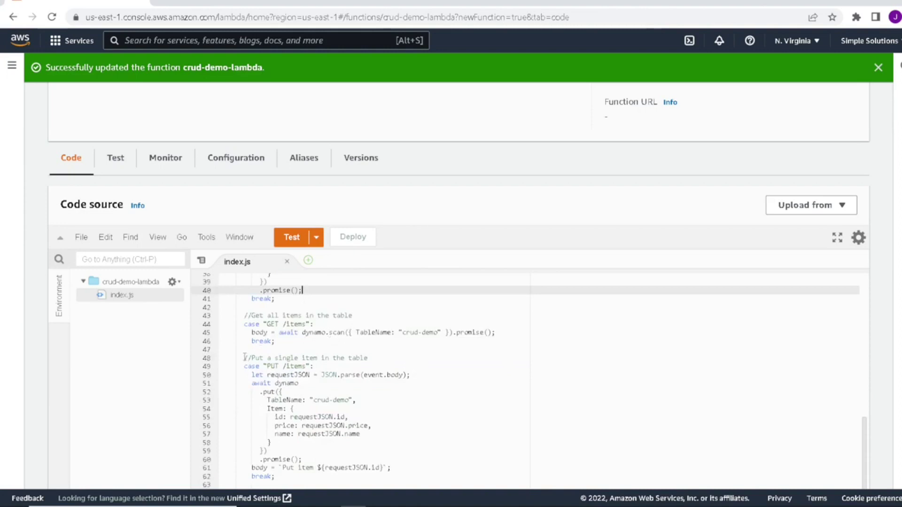
drag(244, 358, 346, 408)
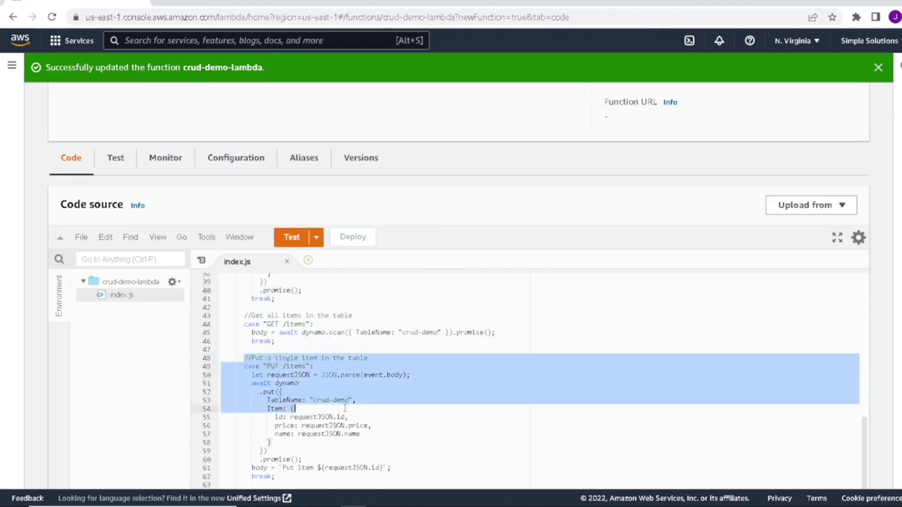
drag(345, 407, 351, 426)
scroll(362, 387, down, 4)
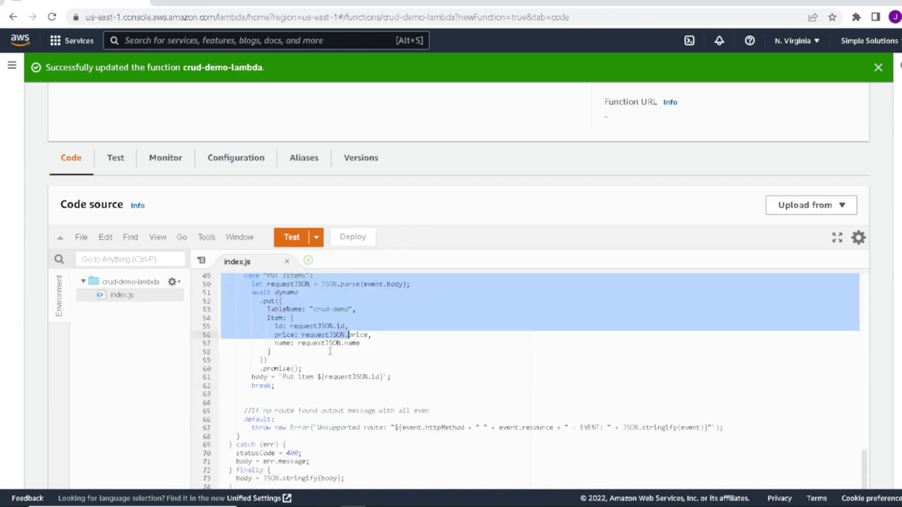
scroll(330, 351, up, 2)
scroll(314, 374, down, 2)
scroll(497, 234, down, 2)
scroll(475, 275, down, 1)
click(449, 263)
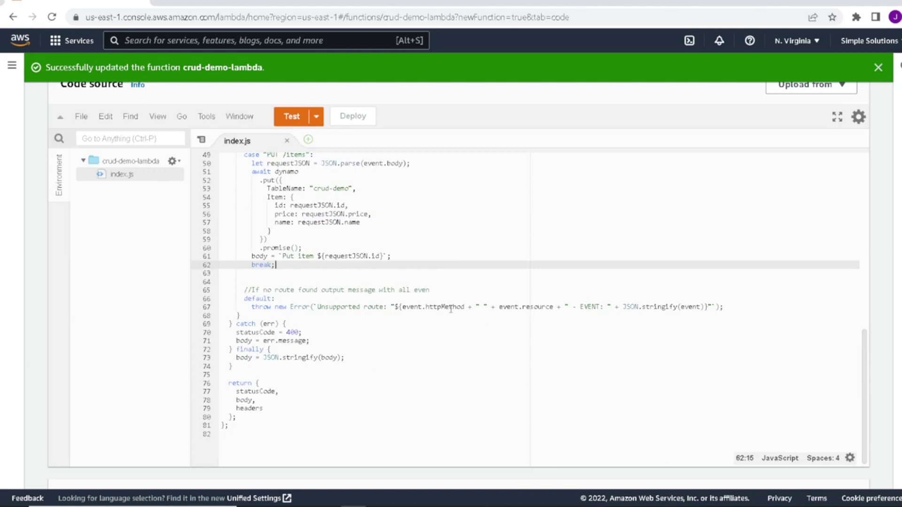
scroll(451, 308, up, 1)
scroll(452, 308, up, 1)
scroll(451, 309, up, 1)
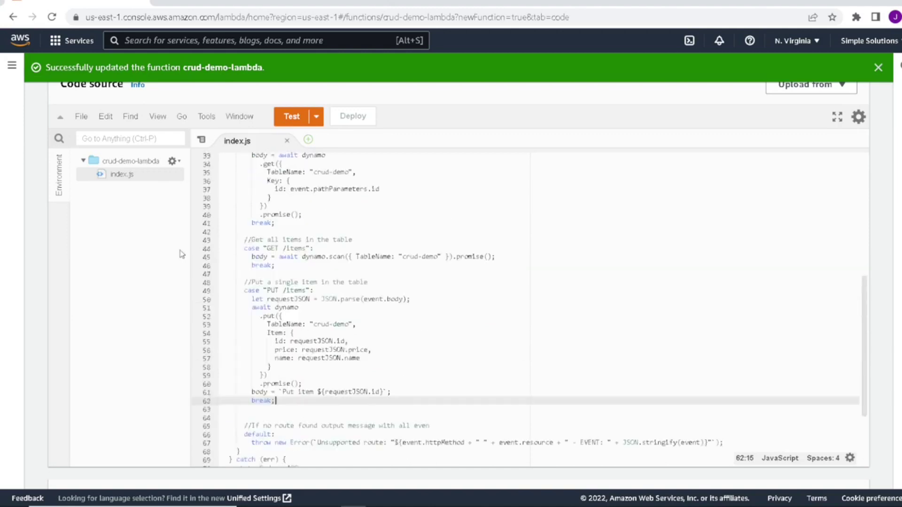
scroll(340, 202, up, 2)
scroll(362, 247, up, 1)
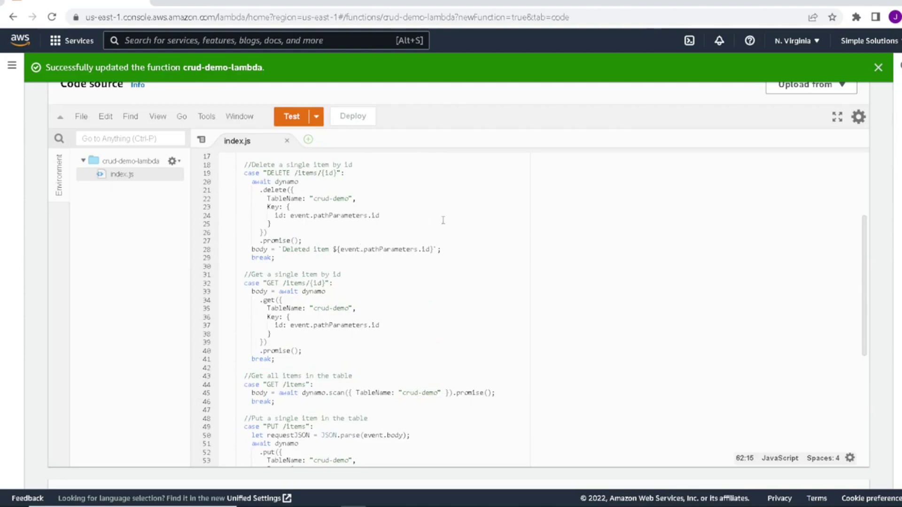
scroll(446, 225, up, 1)
scroll(456, 226, up, 2)
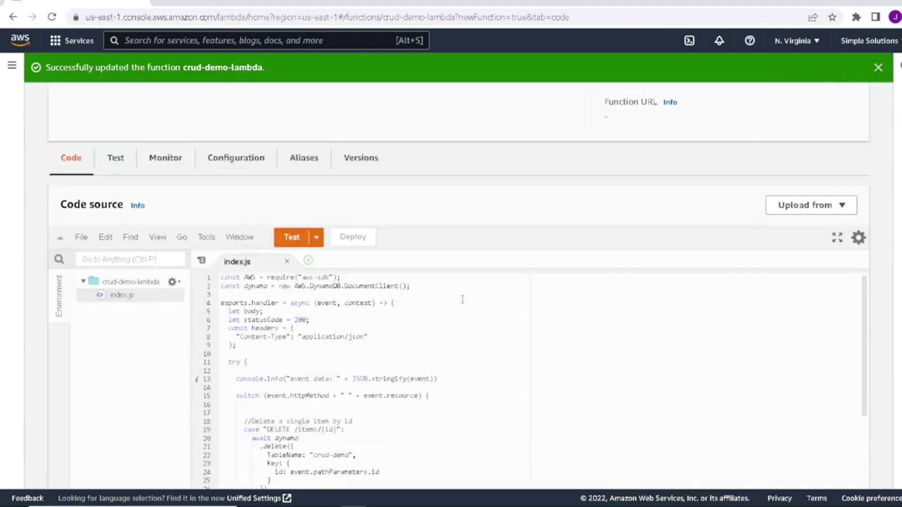
scroll(444, 260, up, 2)
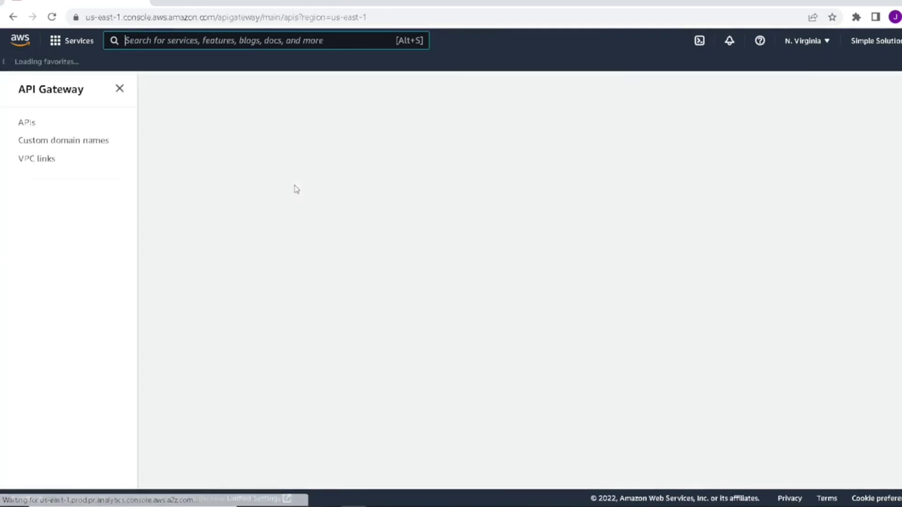
scroll(401, 246, down, 1)
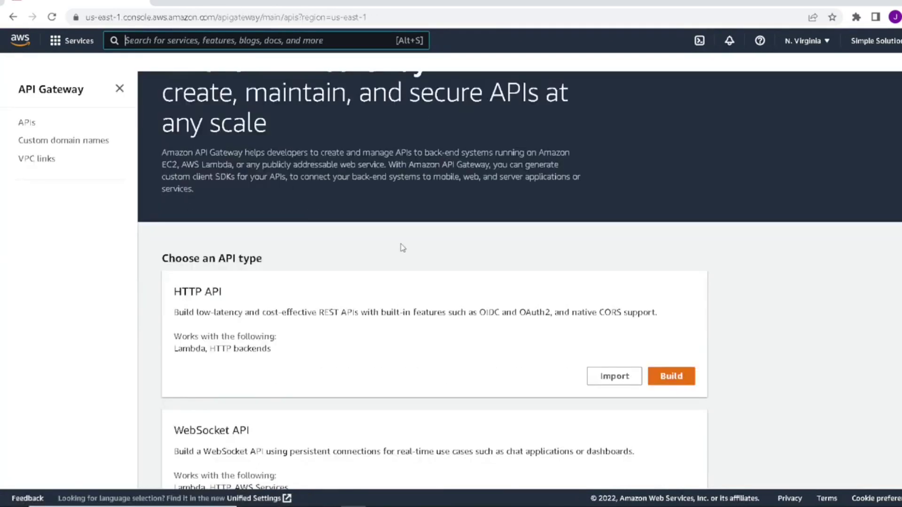
scroll(401, 246, down, 2)
scroll(402, 245, down, 2)
scroll(402, 245, down, 2)
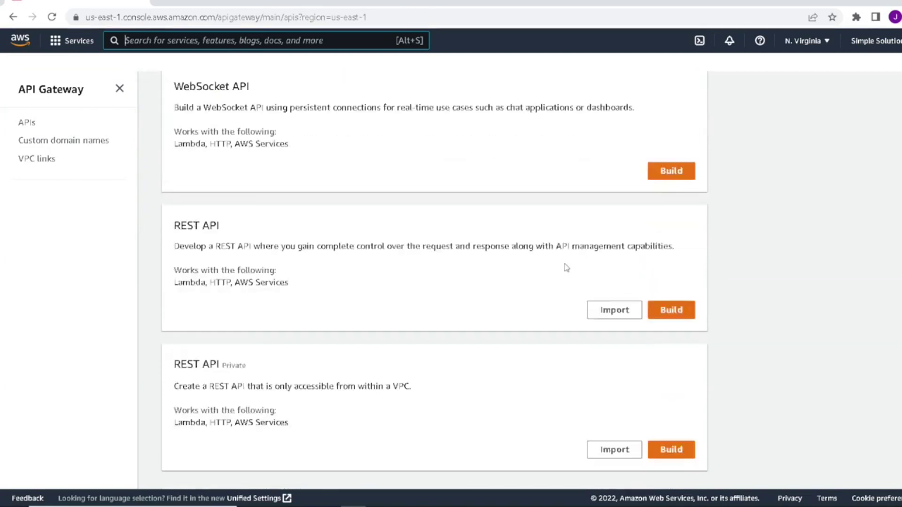
Step: Start building a new REST API in API Gateway
click(679, 315)
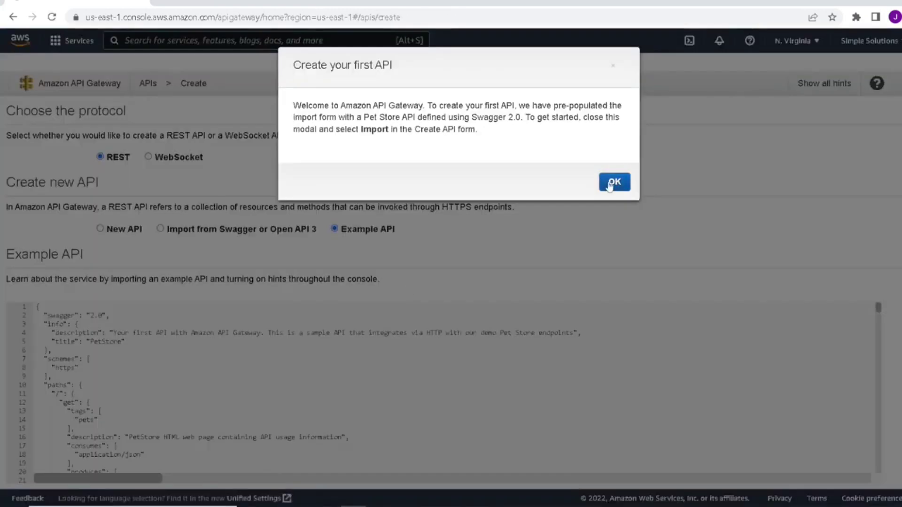
Step: Create a new REST API named crud-demo-api after dismissing the welcome notice
click(610, 185)
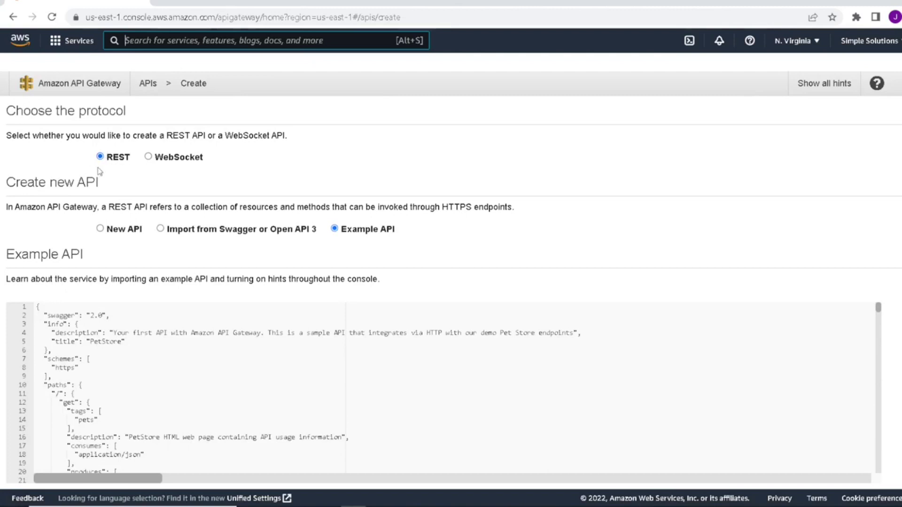
click(101, 229)
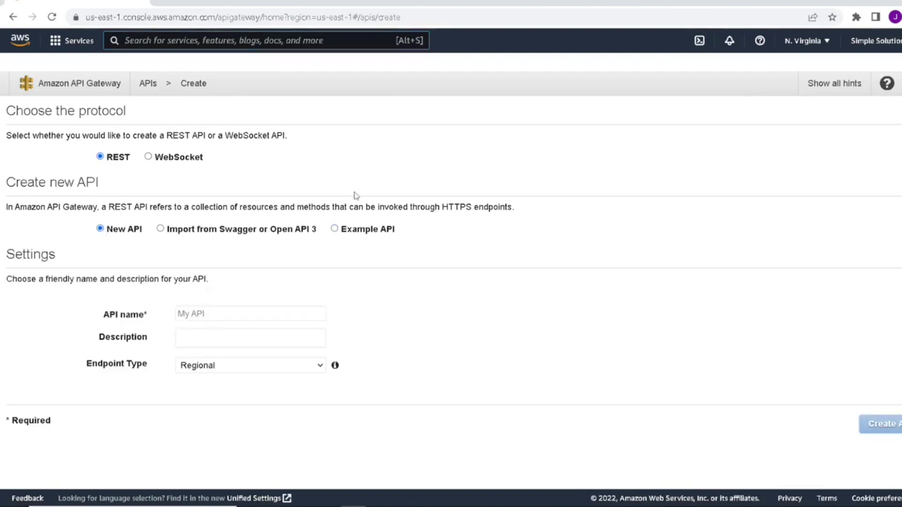
click(261, 311)
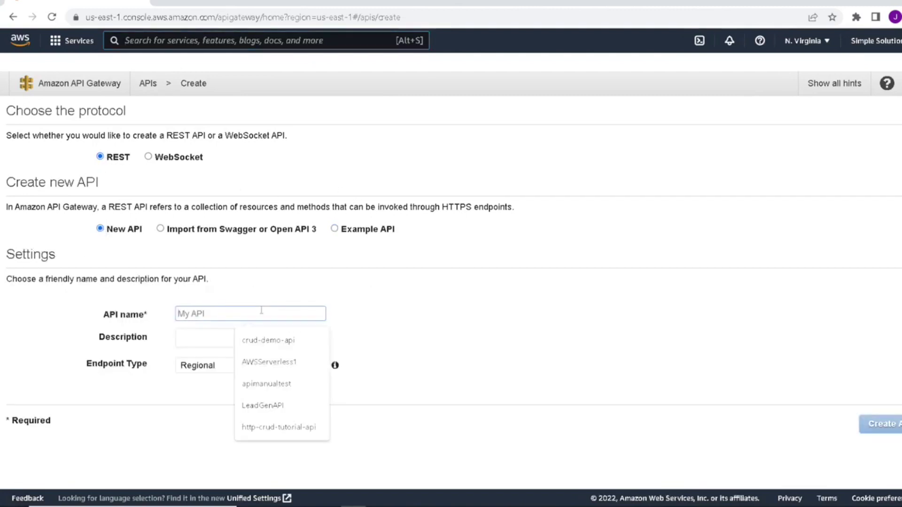
click(297, 339)
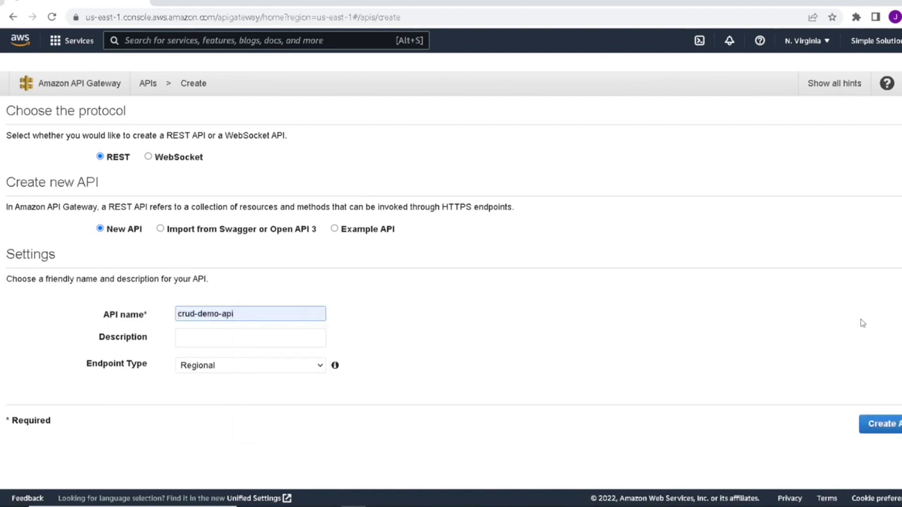
click(878, 427)
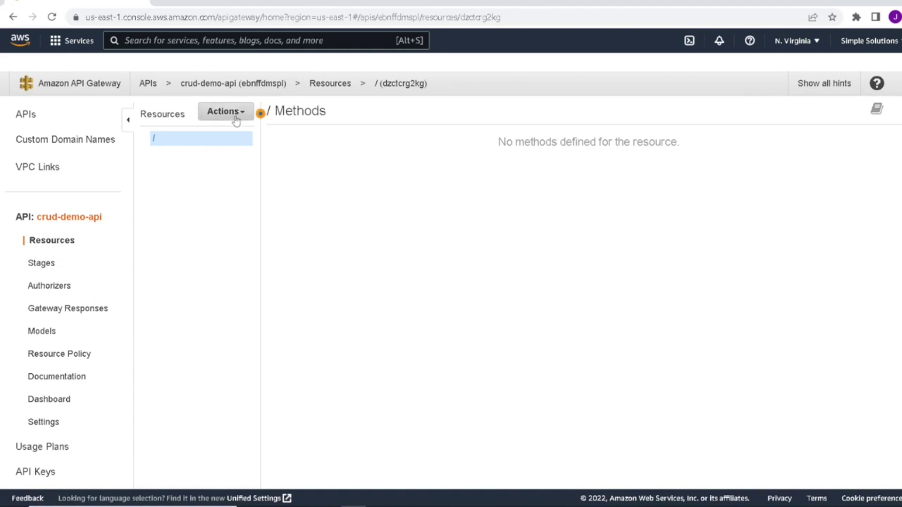
click(235, 114)
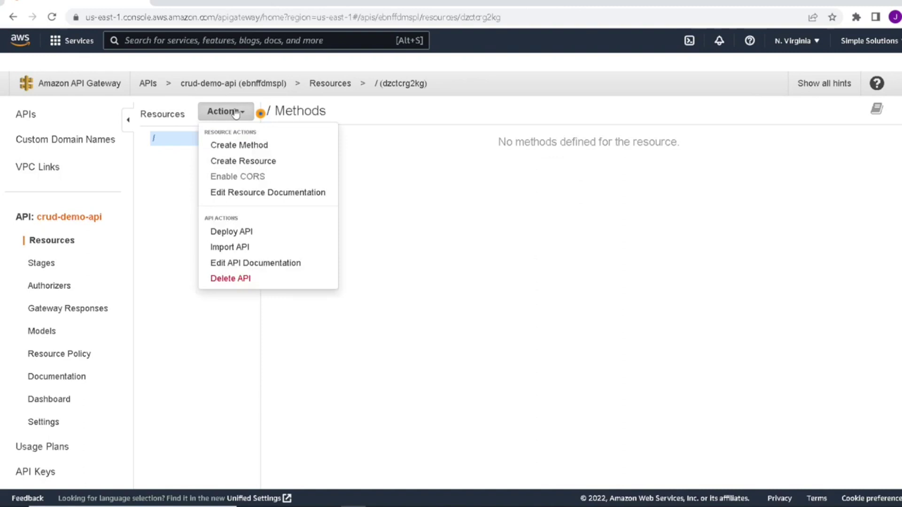
click(485, 336)
scroll(486, 336, down, 1)
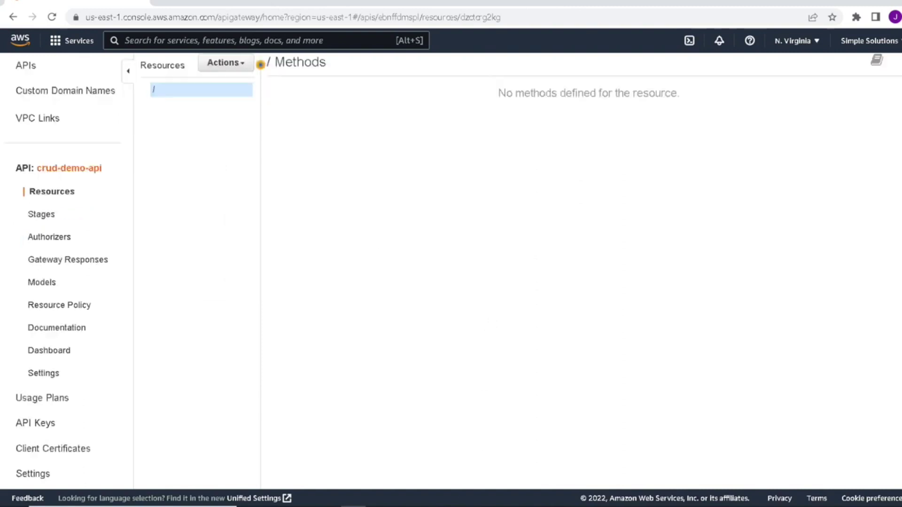
mouse_move(428, 495)
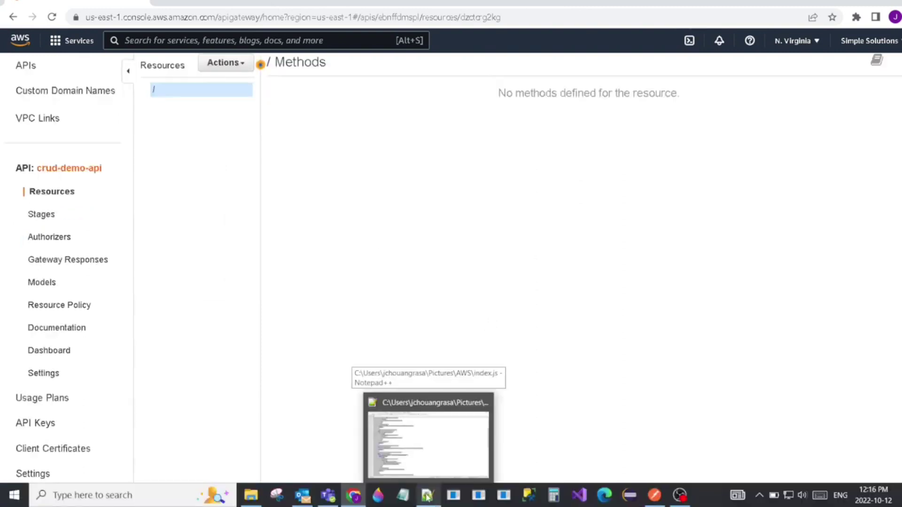
click(431, 433)
scroll(311, 200, up, 2)
scroll(310, 199, up, 3)
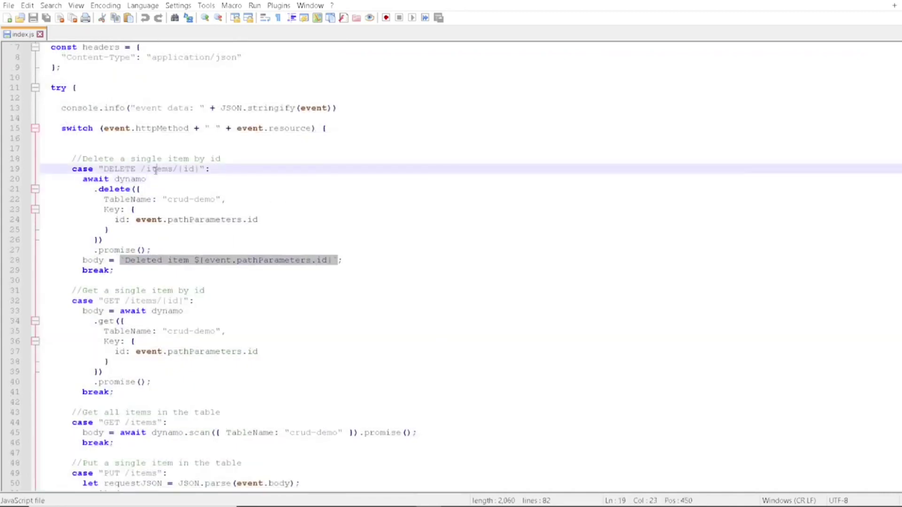
Step: Highlight the DELETE /items/{id} route and its {id} path parameter in index.js
triple_click(155, 173)
double_click(158, 170)
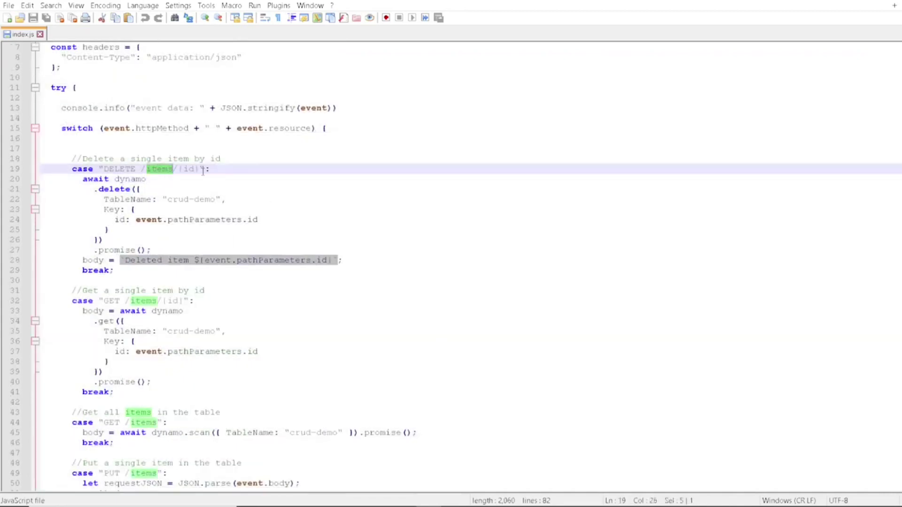
drag(200, 170, 177, 170)
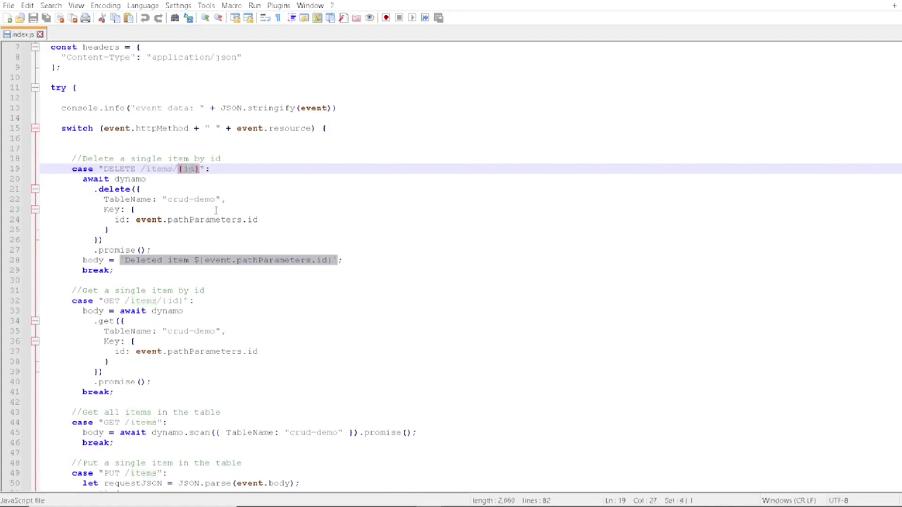
scroll(186, 182, down, 1)
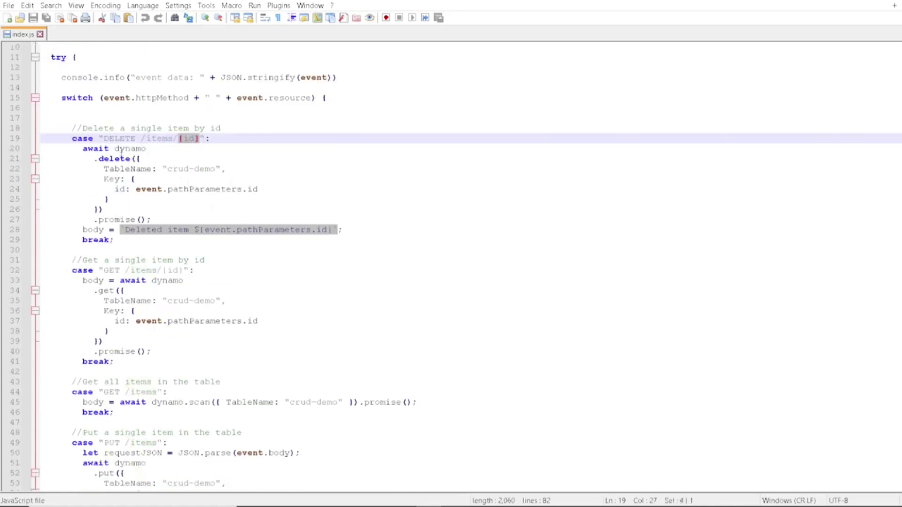
scroll(148, 261, down, 1)
scroll(120, 273, down, 1)
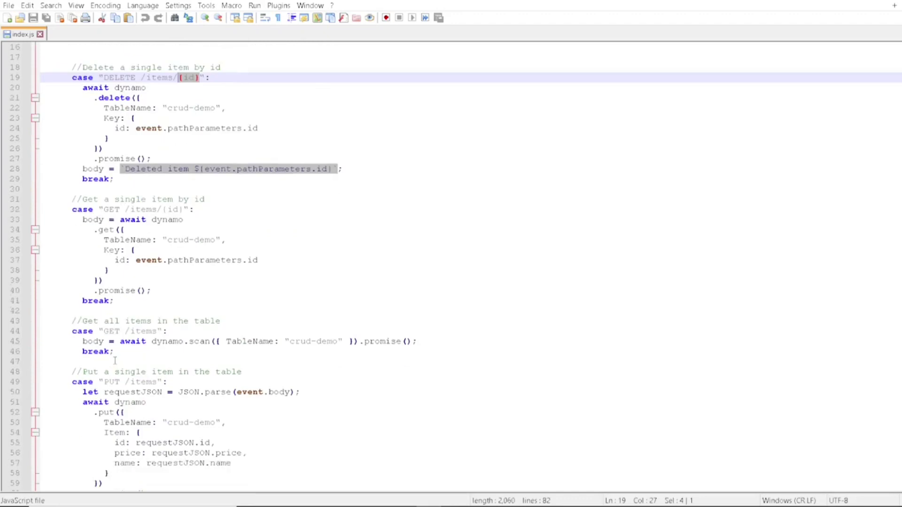
scroll(120, 318, down, 2)
scroll(120, 366, up, 1)
scroll(120, 366, up, 6)
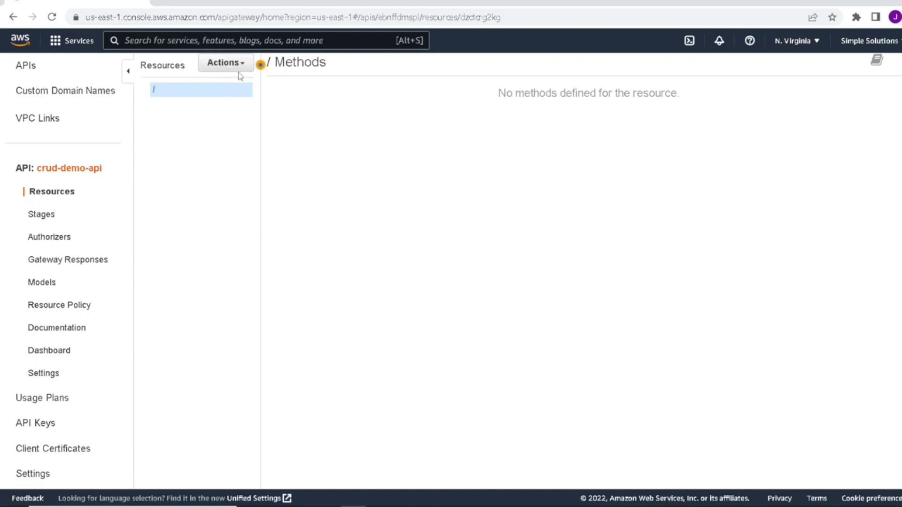
Step: Create an items resource under crud-demo-api with API Gateway CORS enabled
click(233, 65)
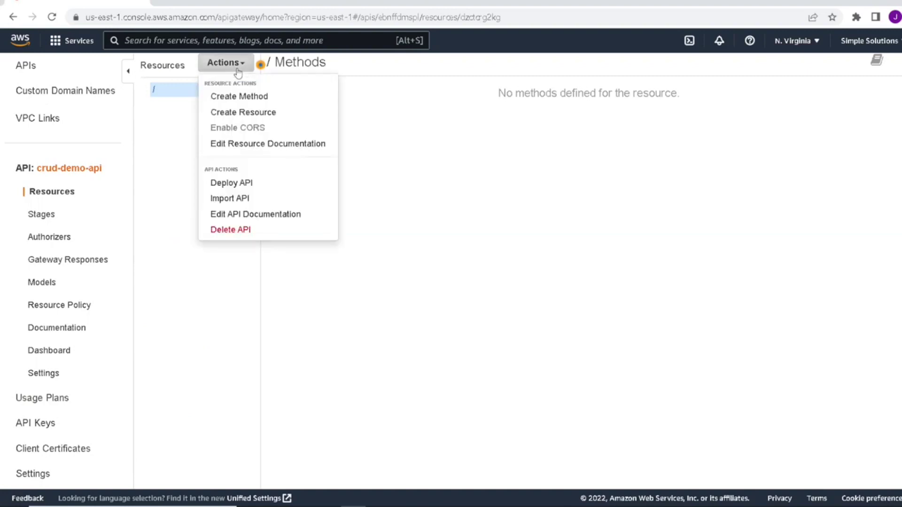
click(236, 113)
click(504, 131)
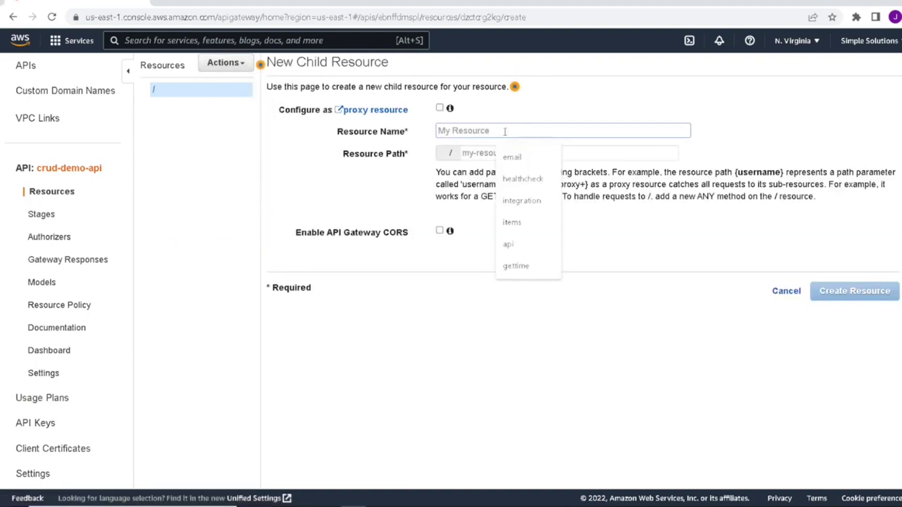
text(items)
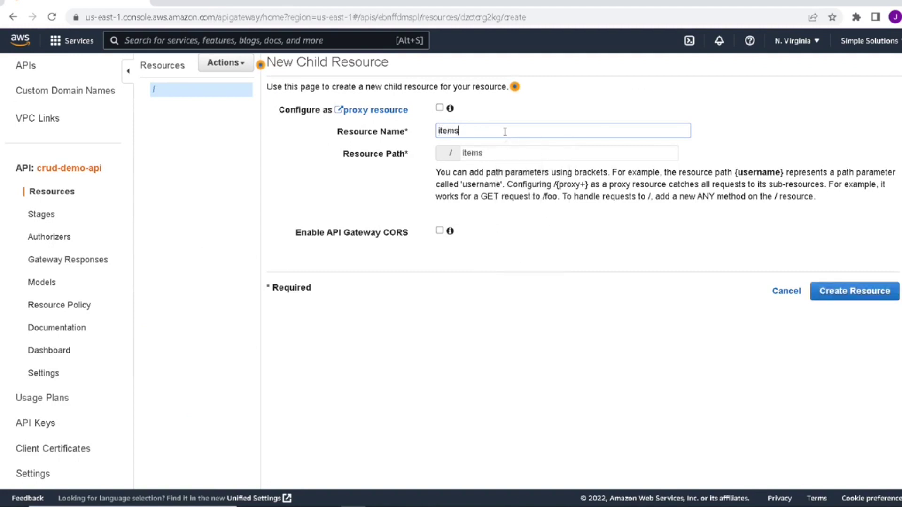
click(439, 232)
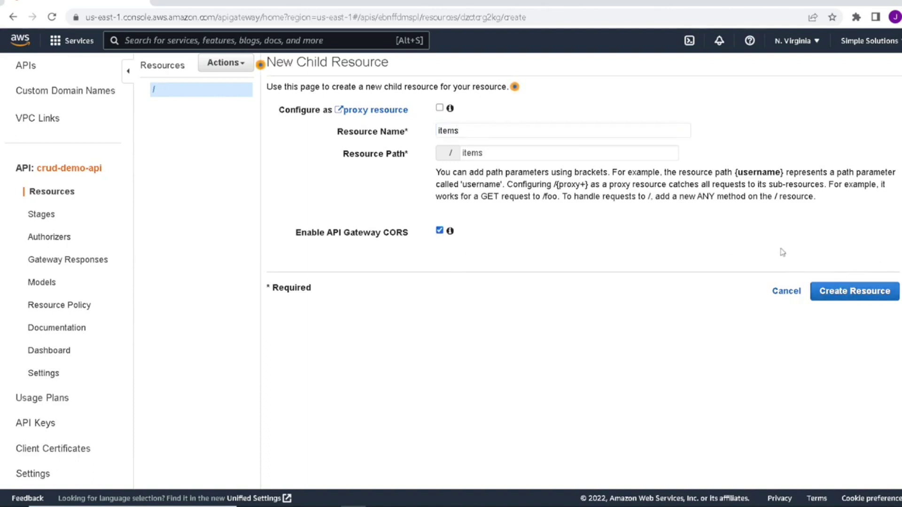
click(841, 295)
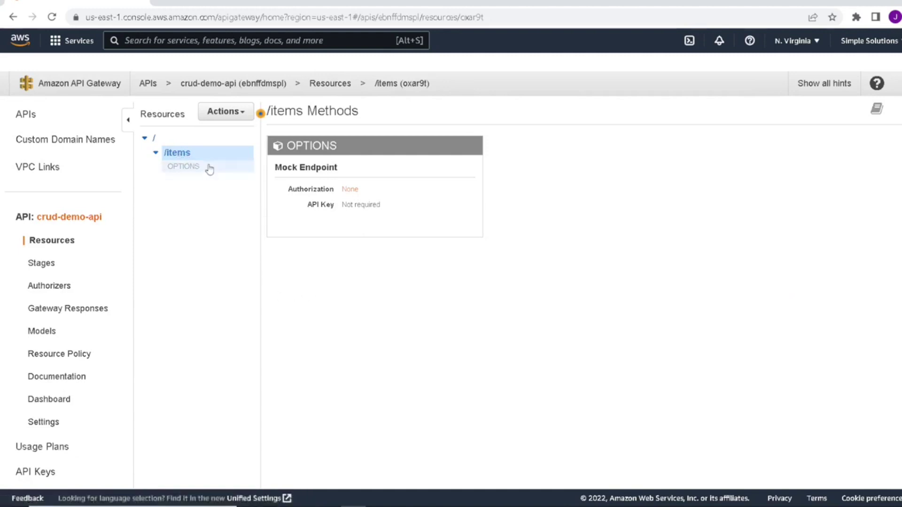
click(230, 117)
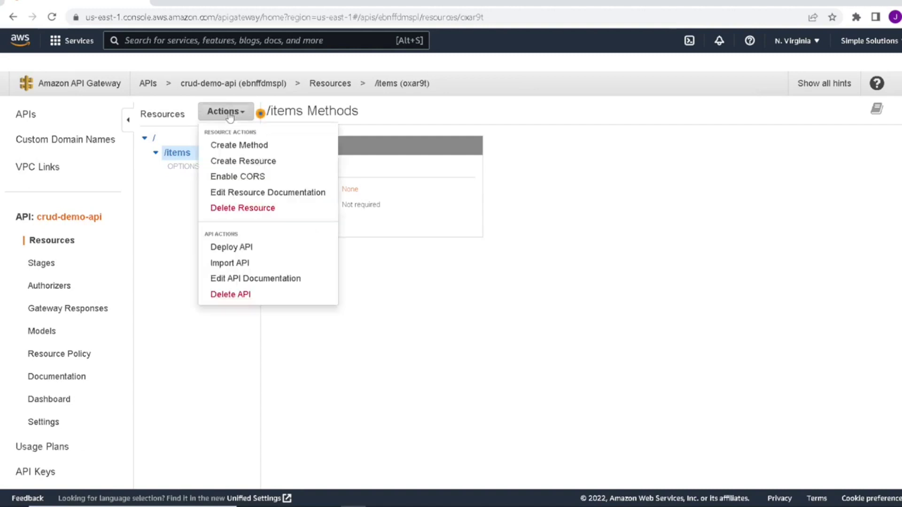
Step: Fill in a child resource under /items named 'id' with path '{id}' and API Gateway CORS enabled
click(237, 163)
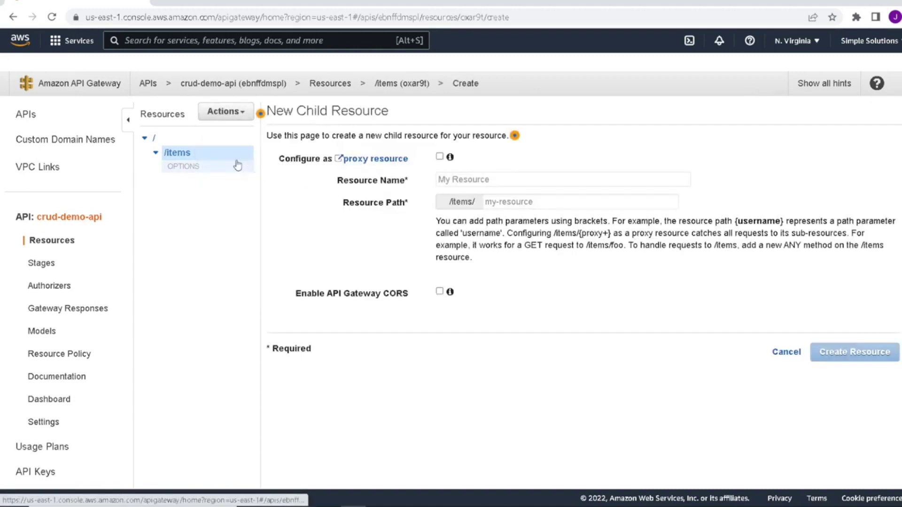
click(486, 180)
text(id)
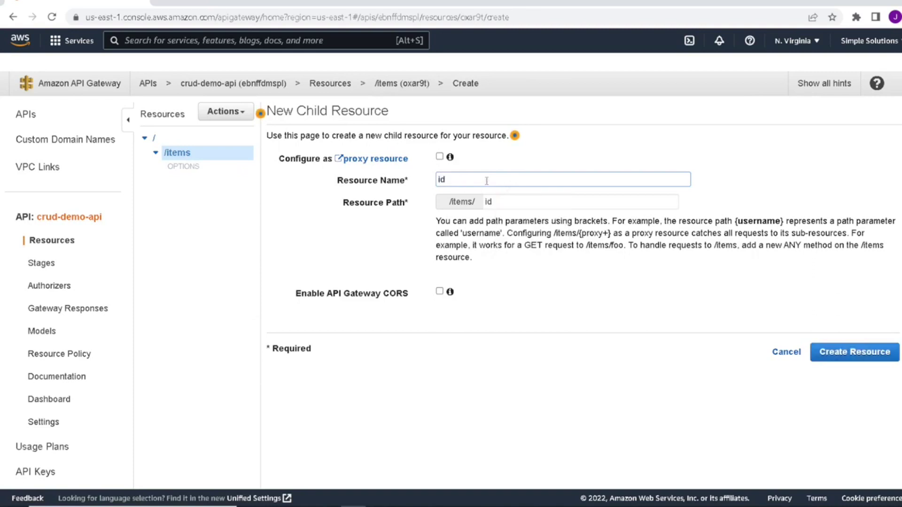
drag(504, 200, 460, 199)
text({id})
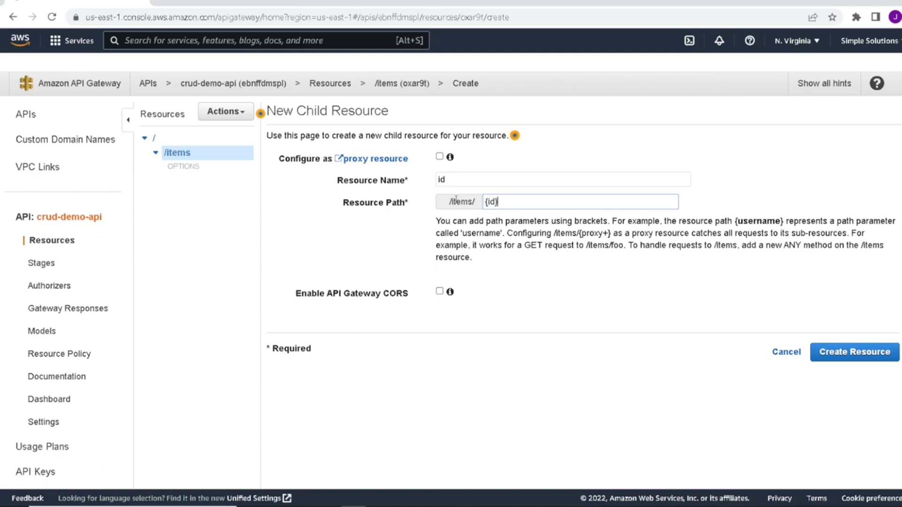
click(440, 291)
Step: Create the /{id} resource, then review the Lambda route code in Notepad++ and return
click(844, 360)
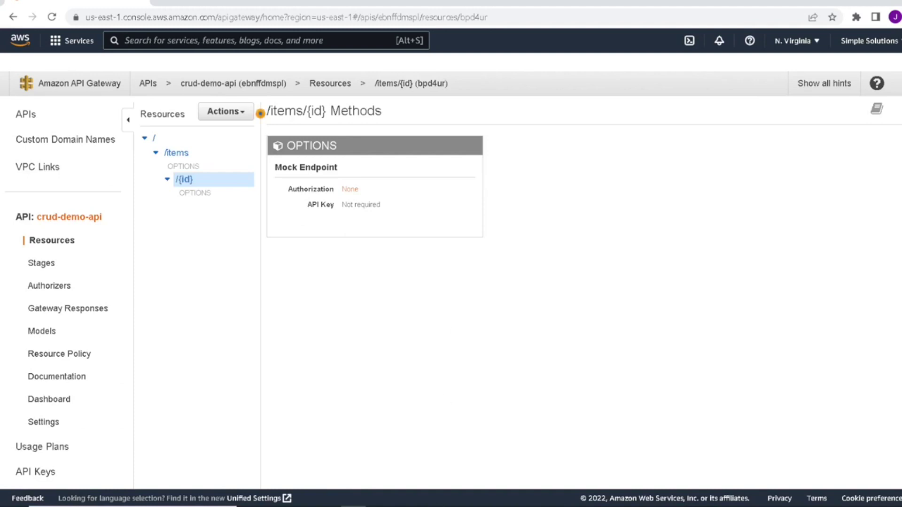
click(427, 494)
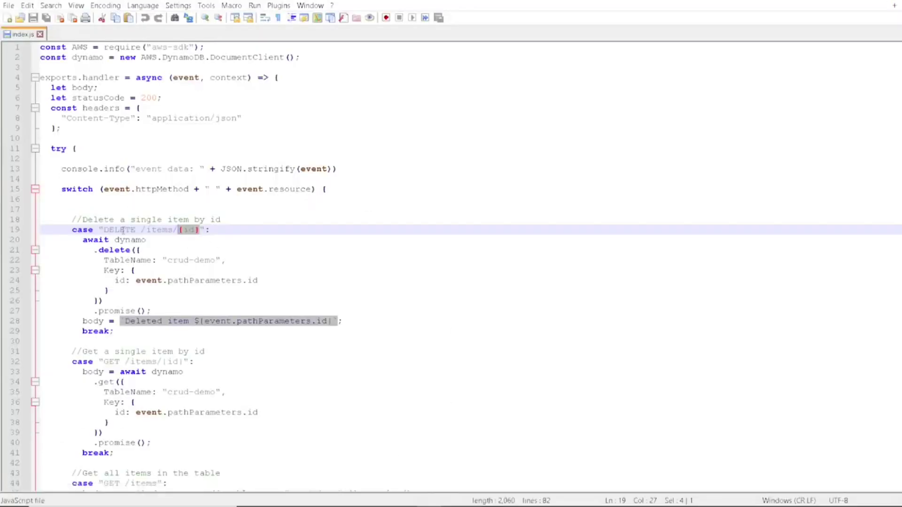
key(alt+Tab)
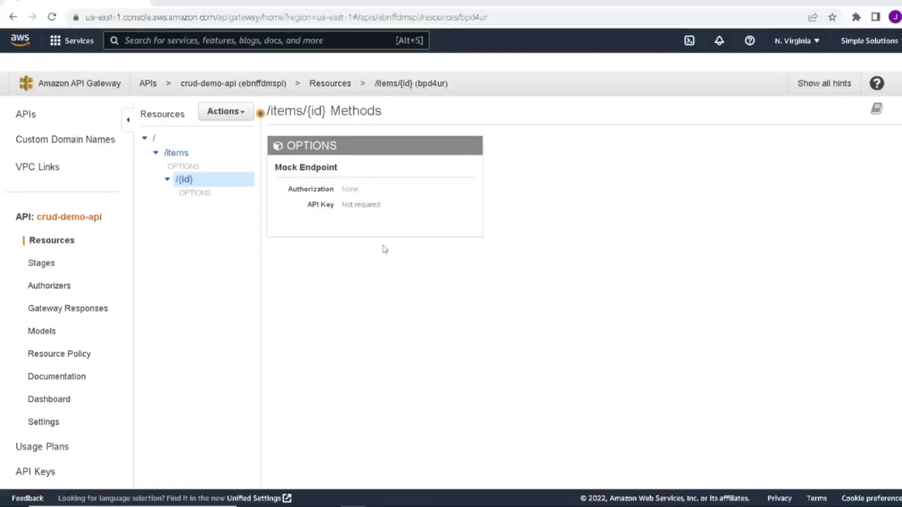
Step: Add a DELETE method to the /items/{id} resource
click(234, 114)
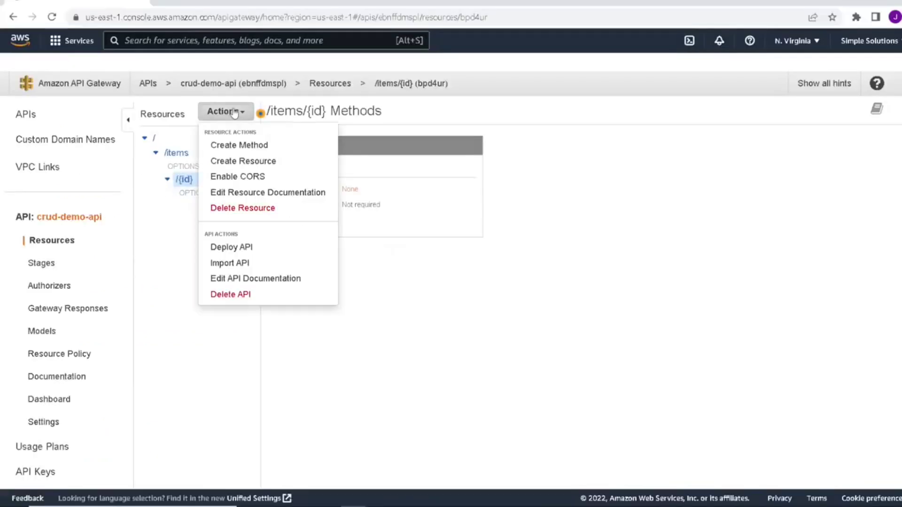
click(246, 145)
click(216, 205)
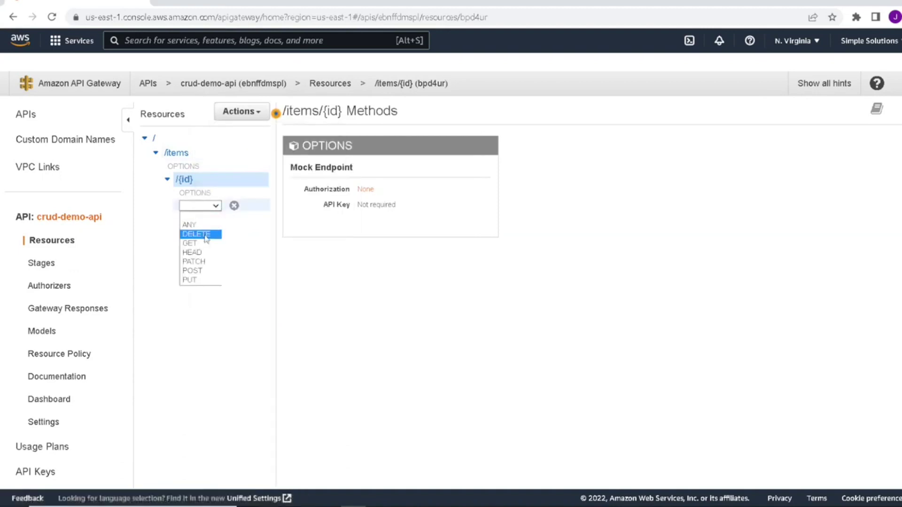
click(201, 234)
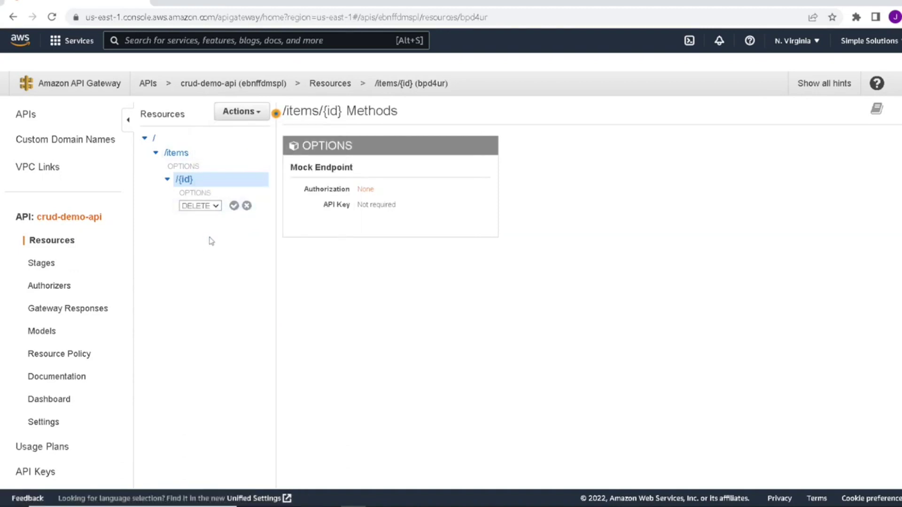
click(234, 206)
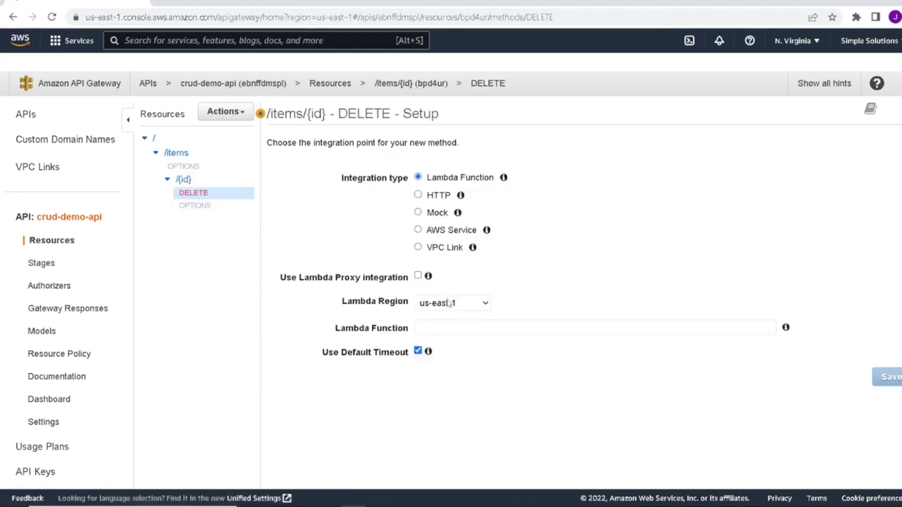
Step: Wire DELETE to crud-demo-lambda via Lambda proxy integration, save, and allow invocation
click(417, 277)
click(491, 329)
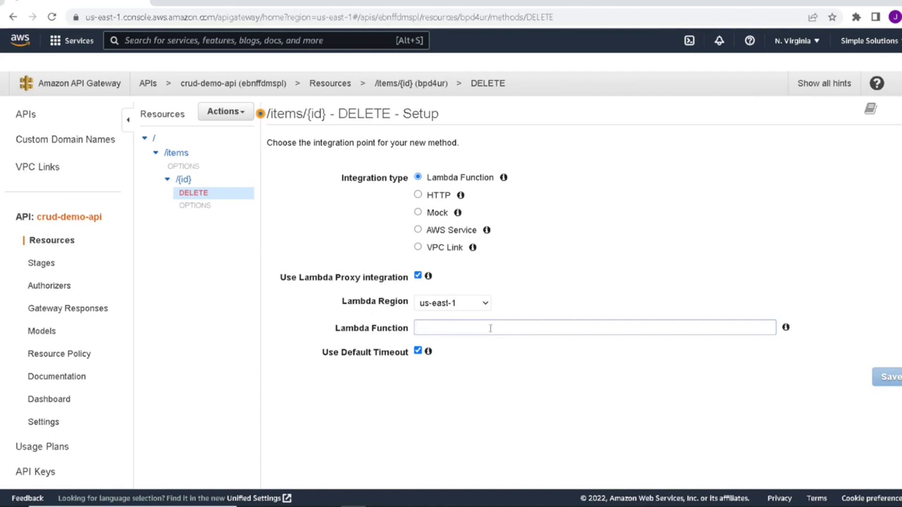
text(c)
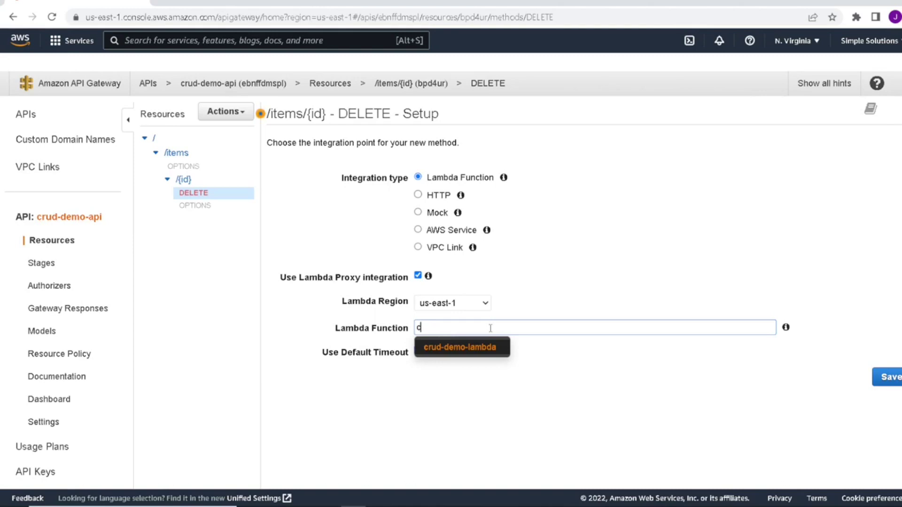
click(475, 347)
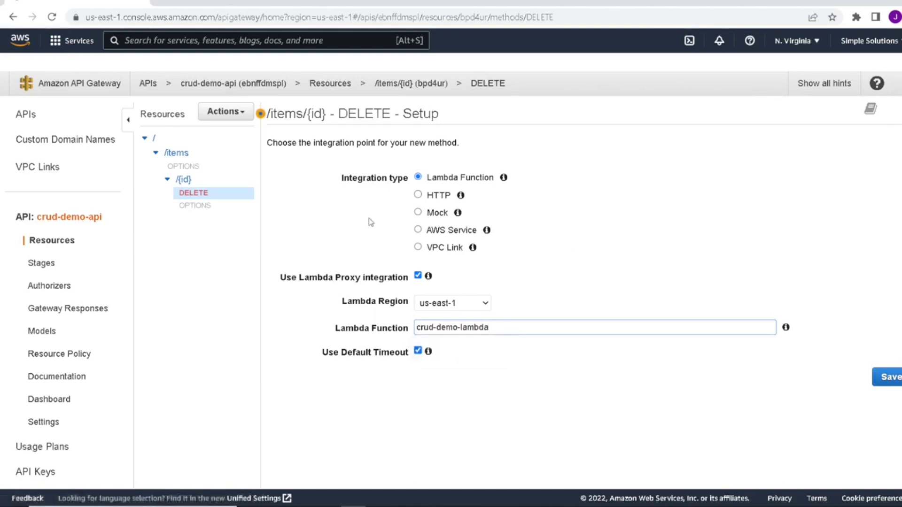
click(890, 378)
click(710, 172)
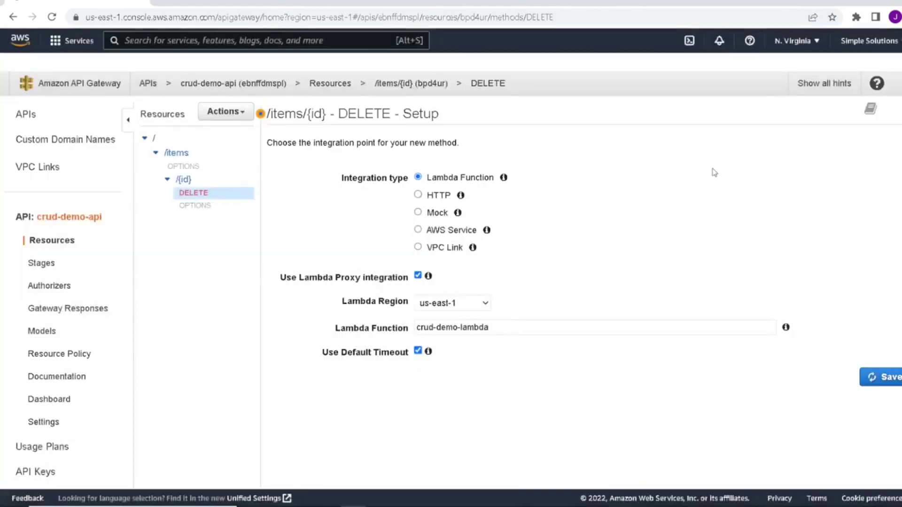
click(232, 113)
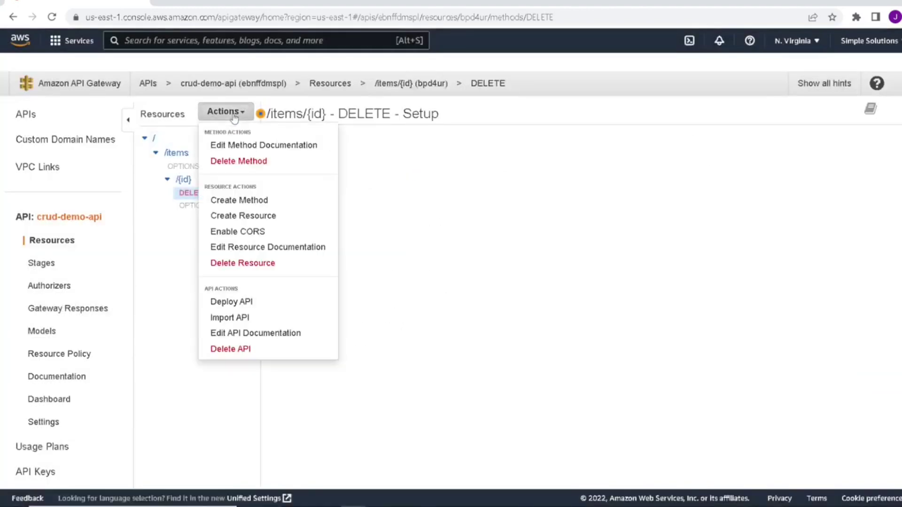
Step: Add a GET method to the /items/{id} resource
click(184, 180)
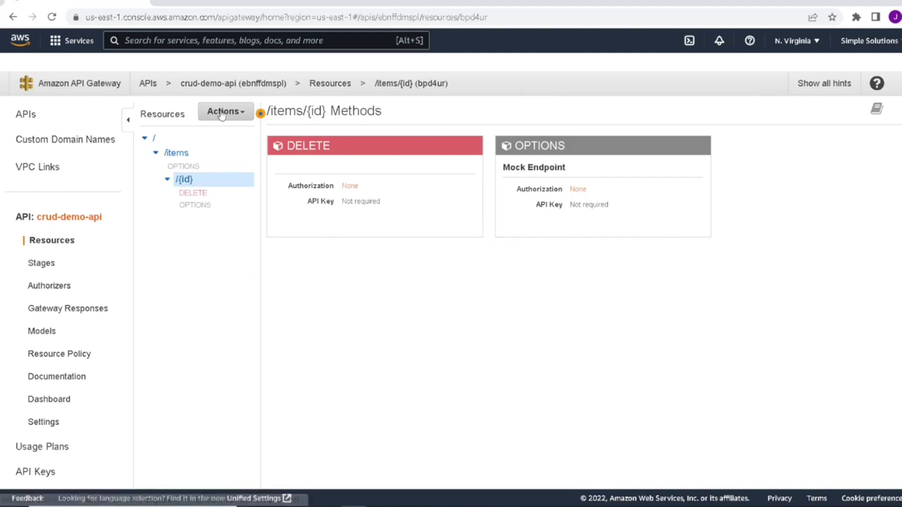
click(221, 115)
click(241, 150)
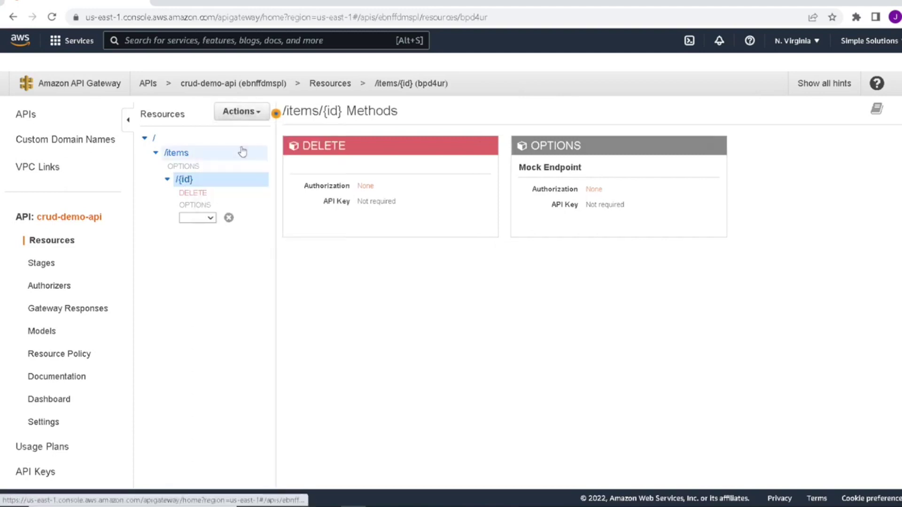
click(203, 218)
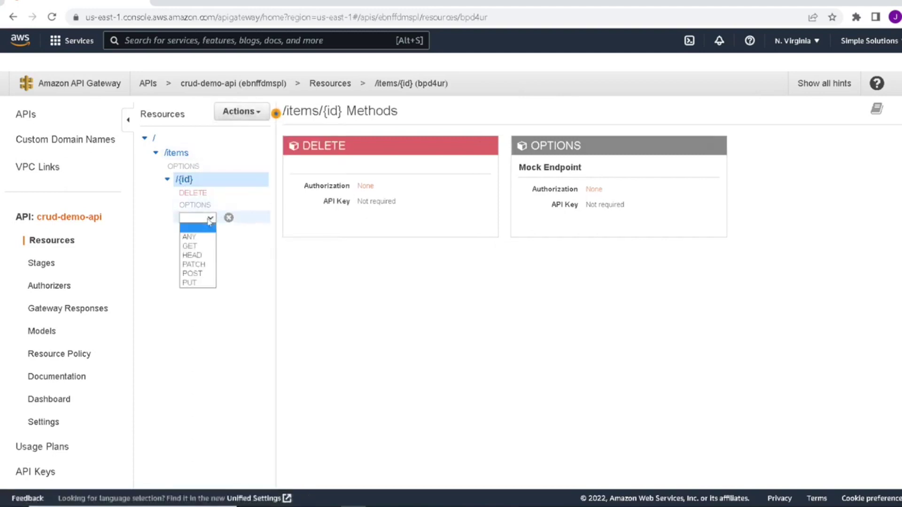
click(202, 246)
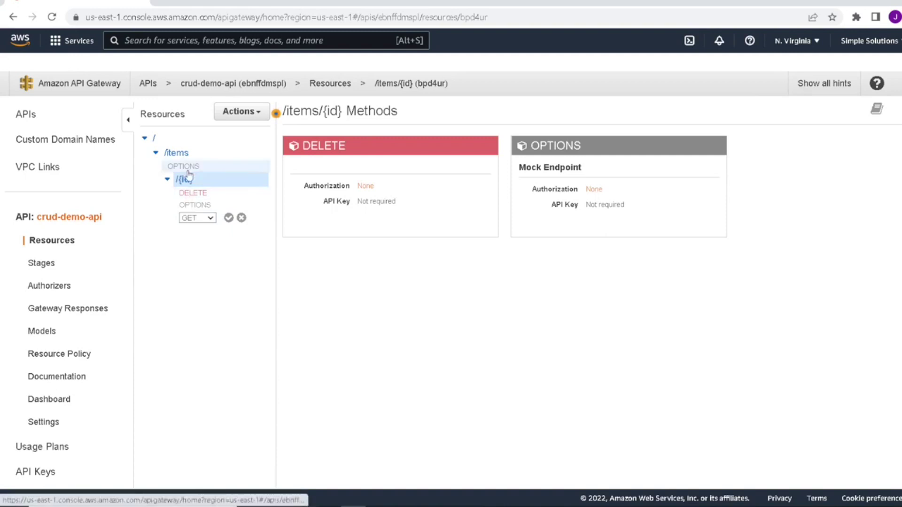
click(228, 218)
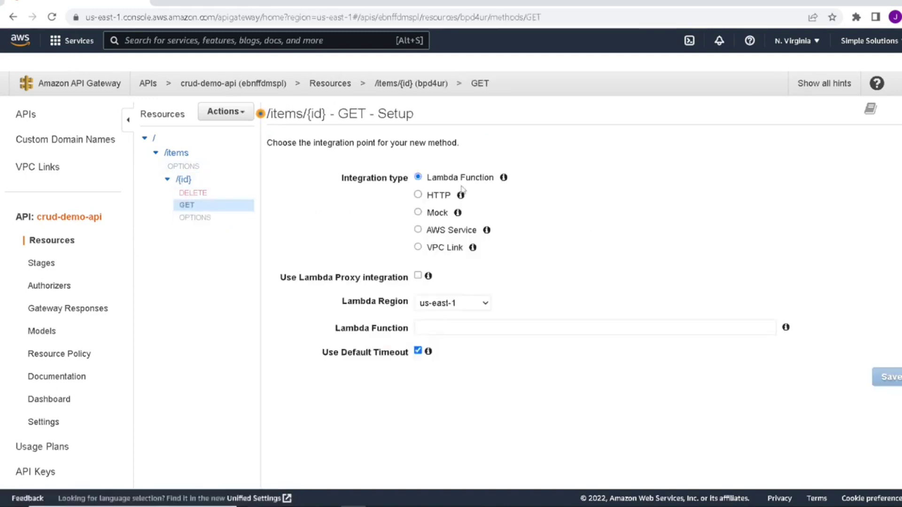
Step: Wire GET to crud-demo-lambda via Lambda proxy integration, save, and allow invocation
click(418, 277)
click(491, 327)
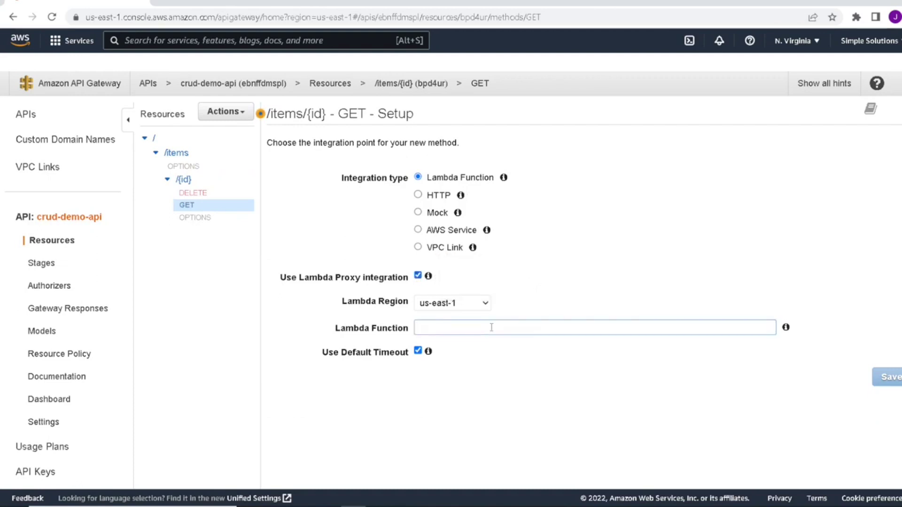
text(c)
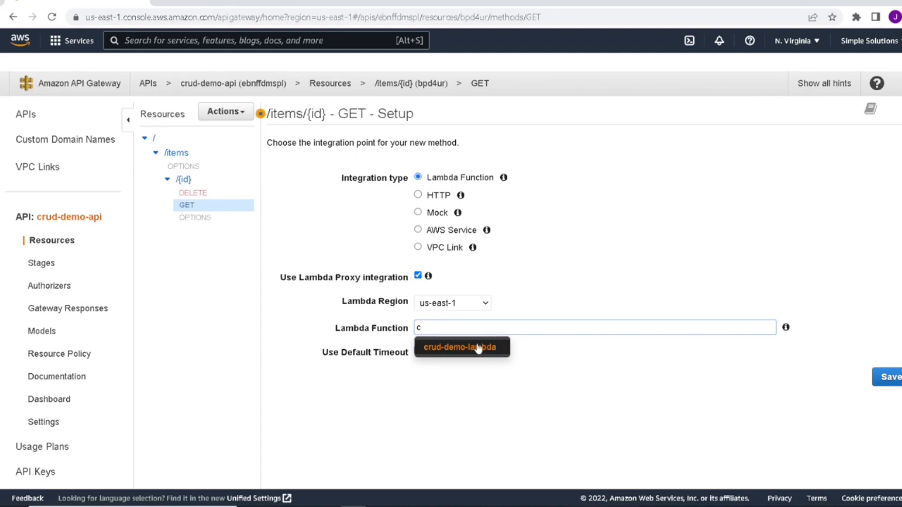
click(476, 348)
click(890, 380)
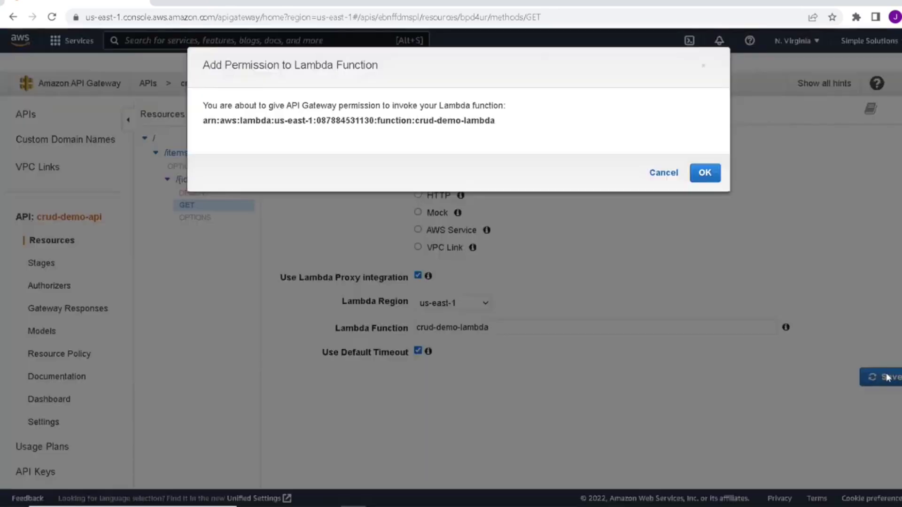
click(706, 173)
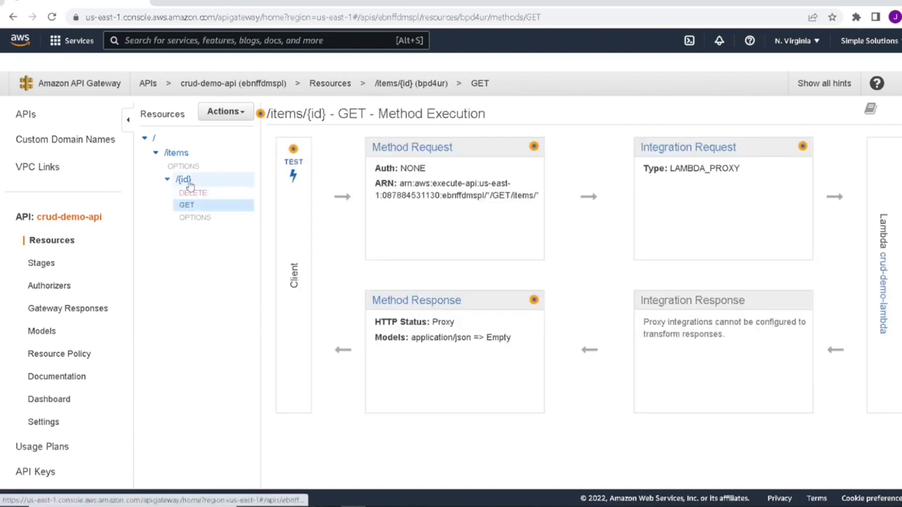
mouse_move(426, 502)
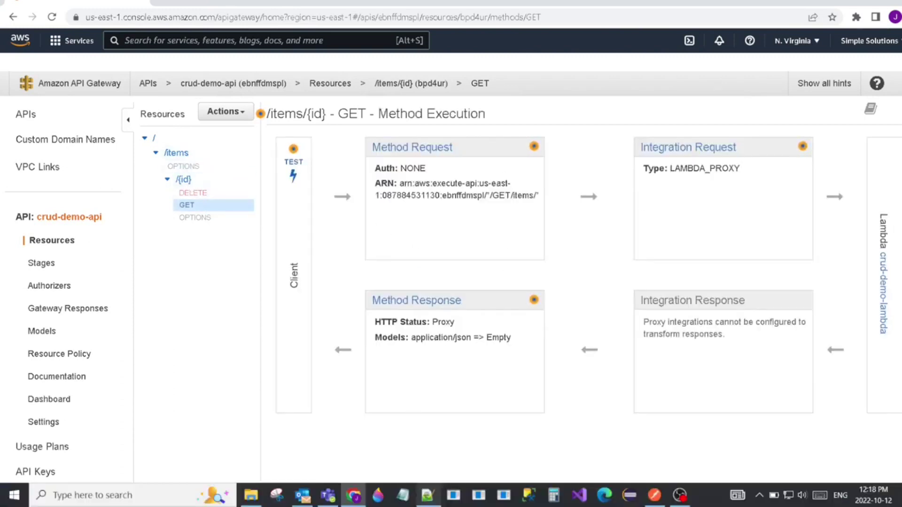
Step: Review the GET/PUT /items routes in Notepad++ and bring the API Gateway console back
click(426, 496)
scroll(247, 252, down, 2)
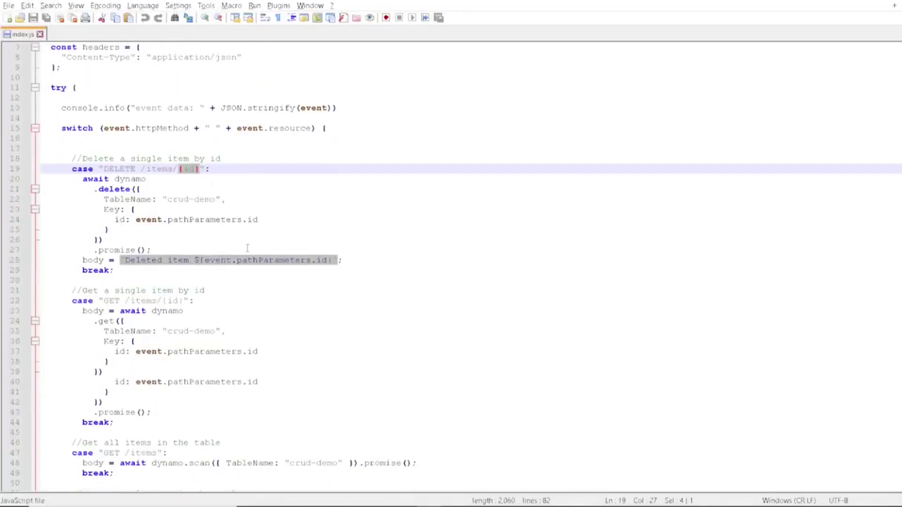
scroll(248, 252, down, 3)
scroll(247, 251, down, 2)
scroll(247, 252, down, 1)
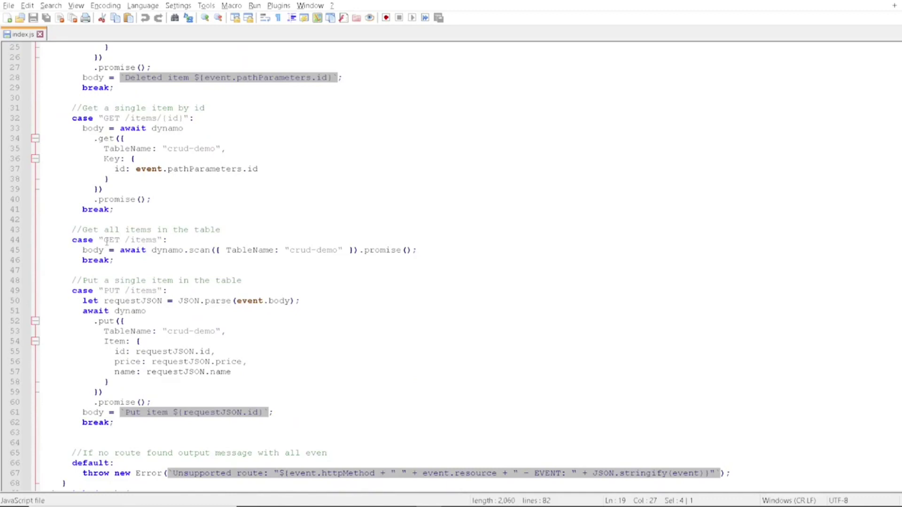
click(852, 4)
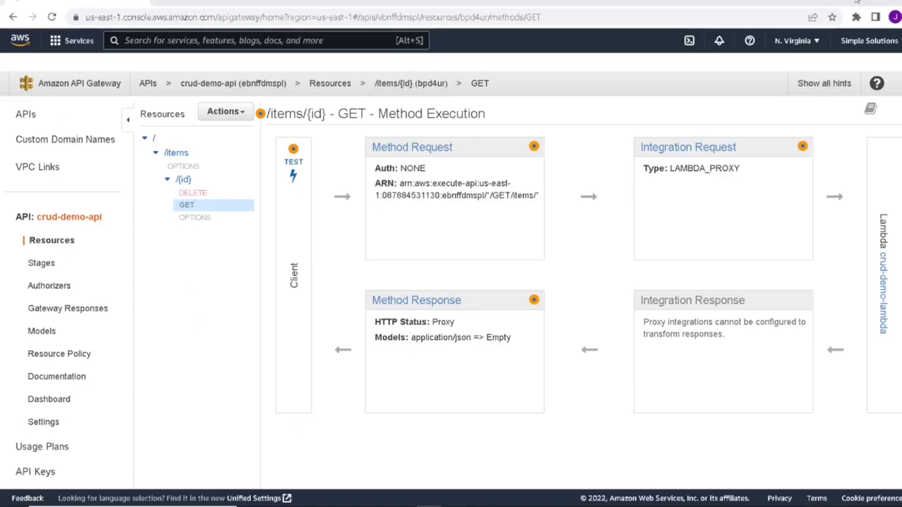
Step: Add a GET method to the /items resource
click(186, 156)
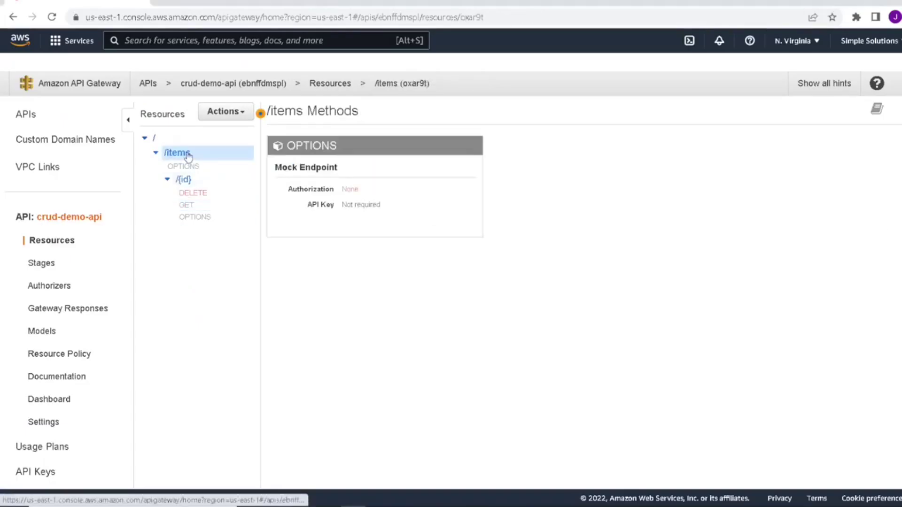
click(236, 113)
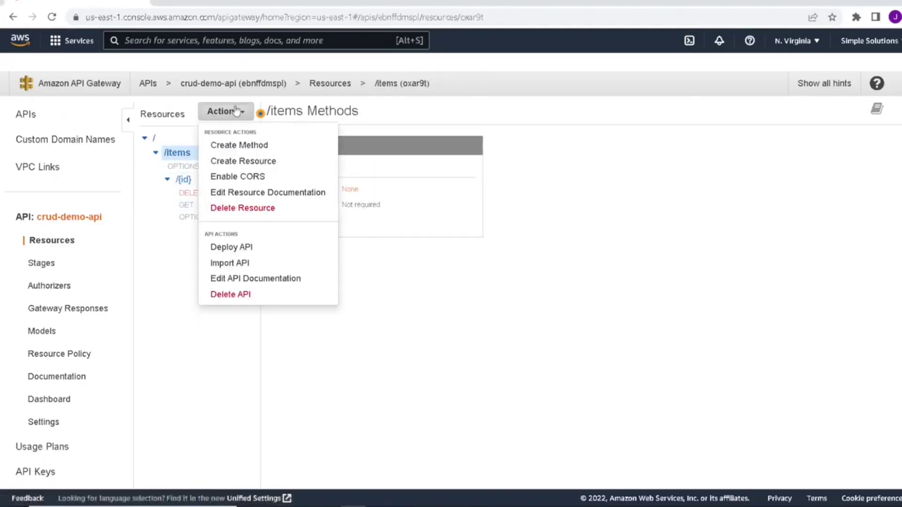
click(239, 145)
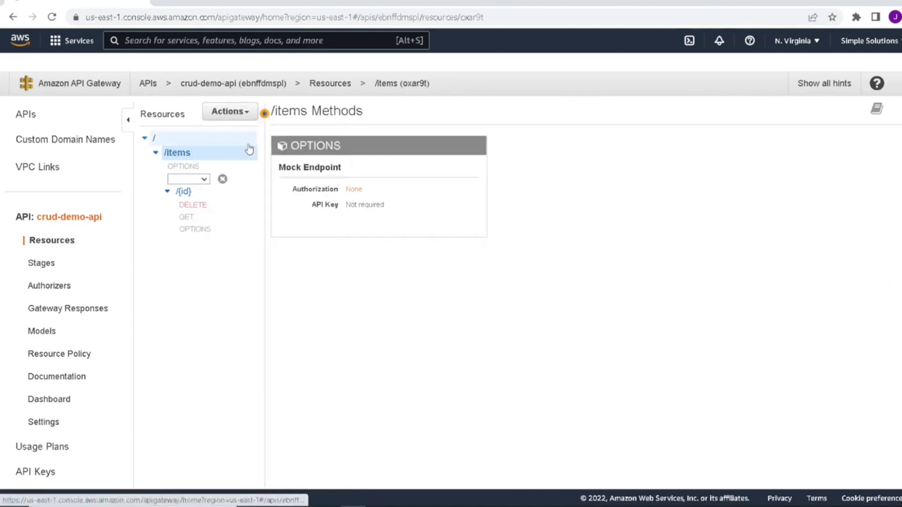
click(197, 179)
click(191, 218)
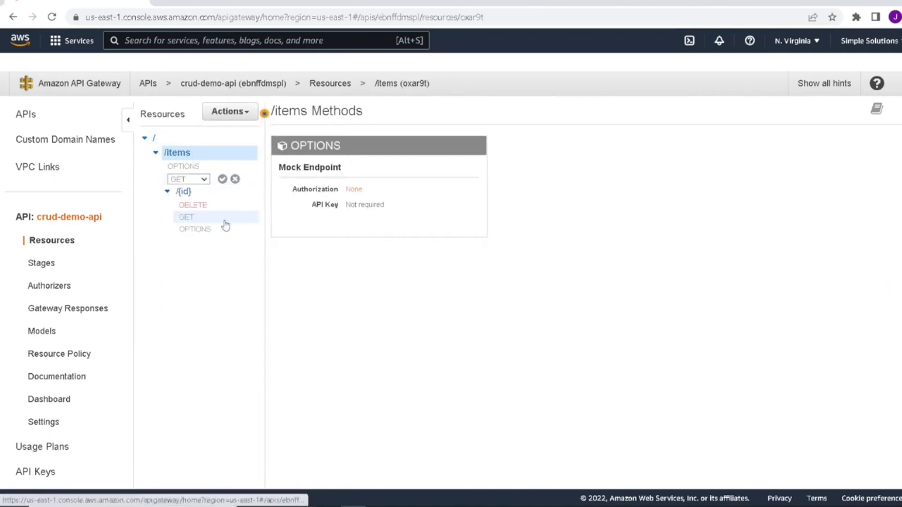
click(221, 179)
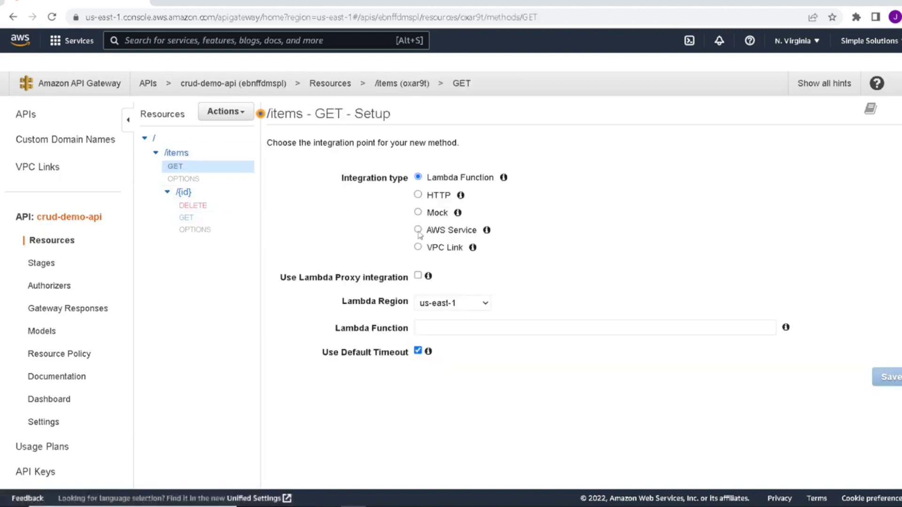
Step: Wire GET /items to crud-demo-lambda via Lambda proxy integration, save, and allow invocation
click(419, 278)
click(452, 325)
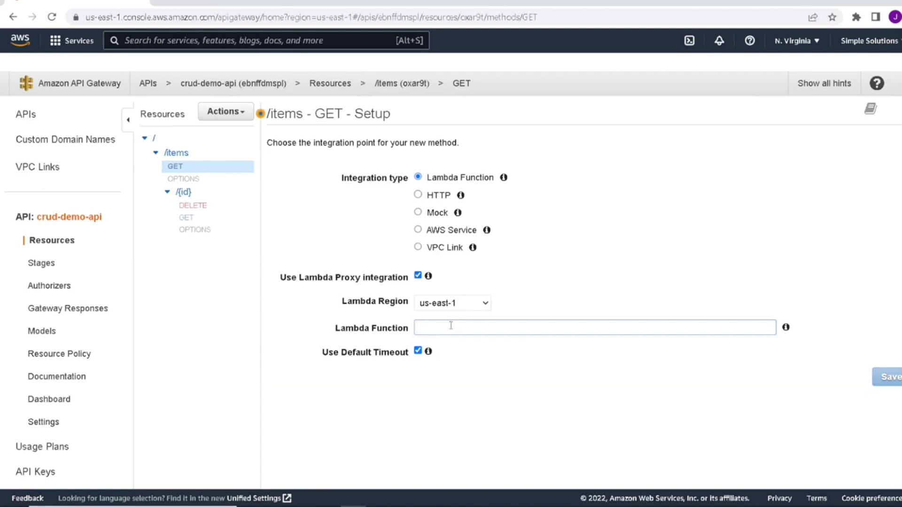
text(c)
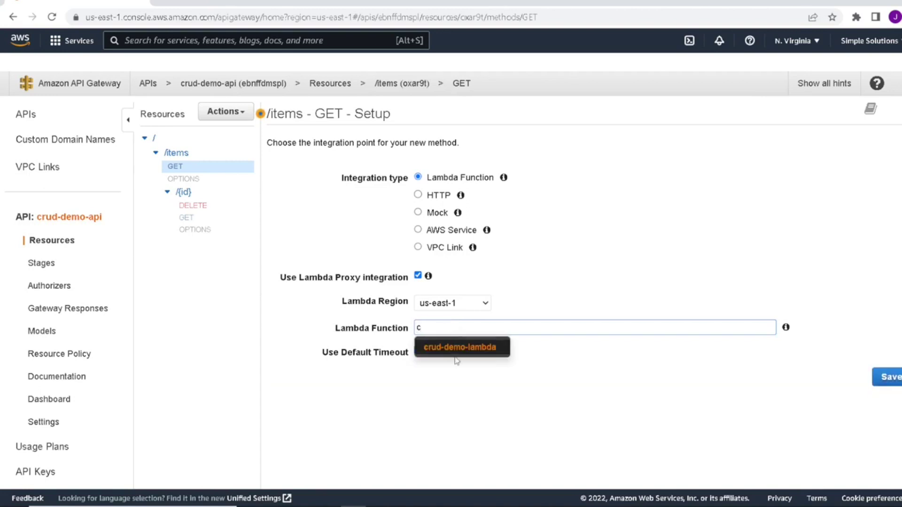
click(456, 349)
click(895, 382)
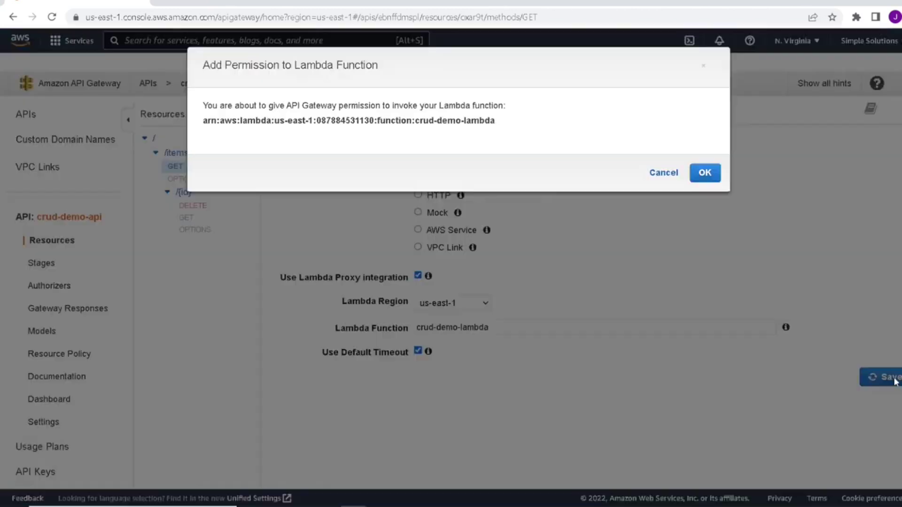
click(708, 174)
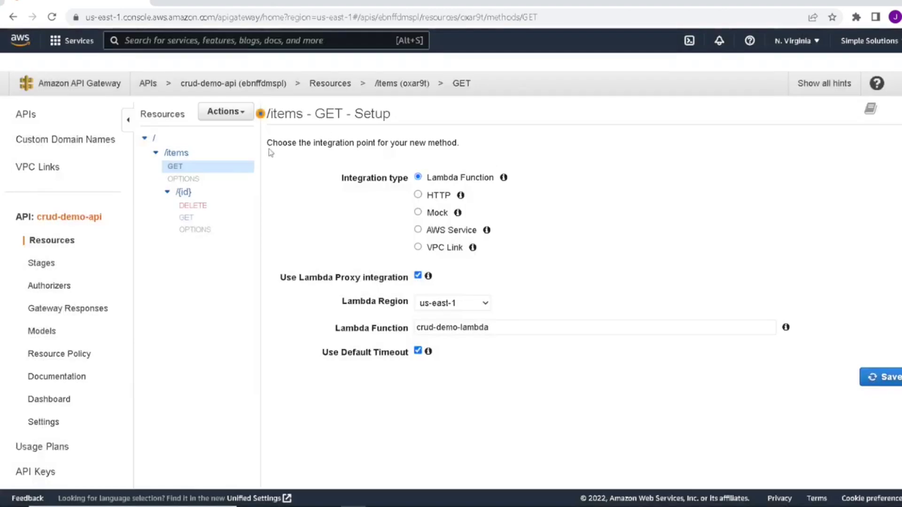
Step: Add a PUT method to the /items resource
click(227, 113)
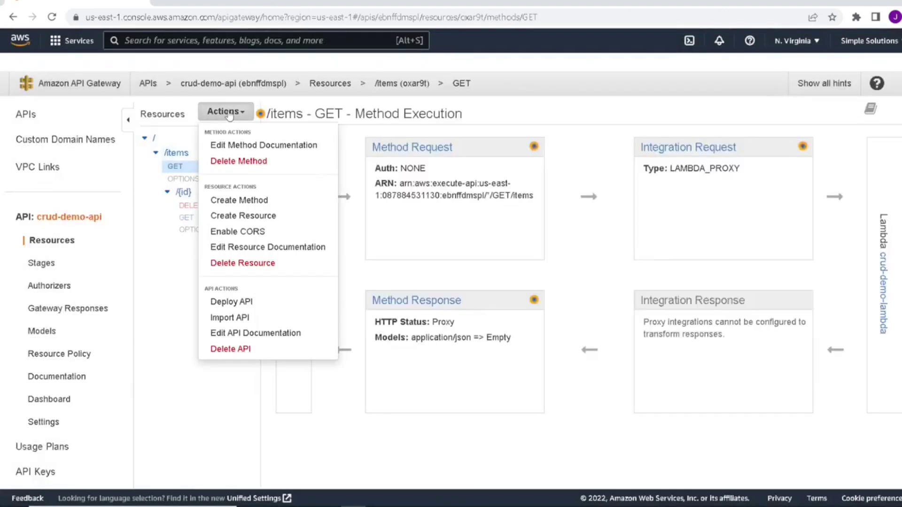
click(187, 154)
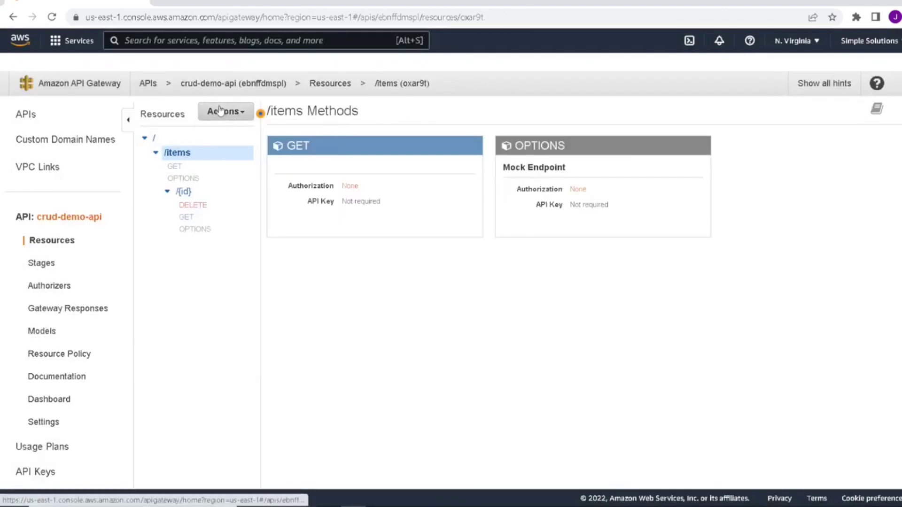
click(226, 111)
click(229, 145)
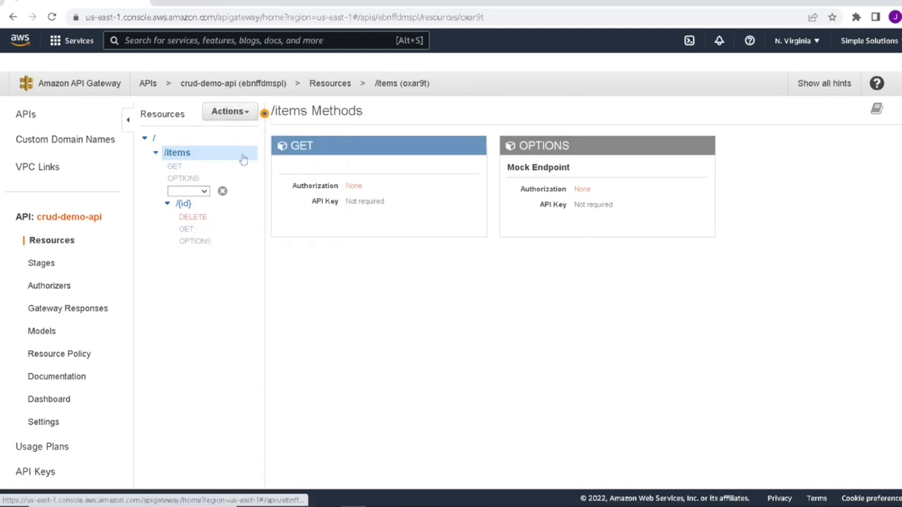
click(198, 191)
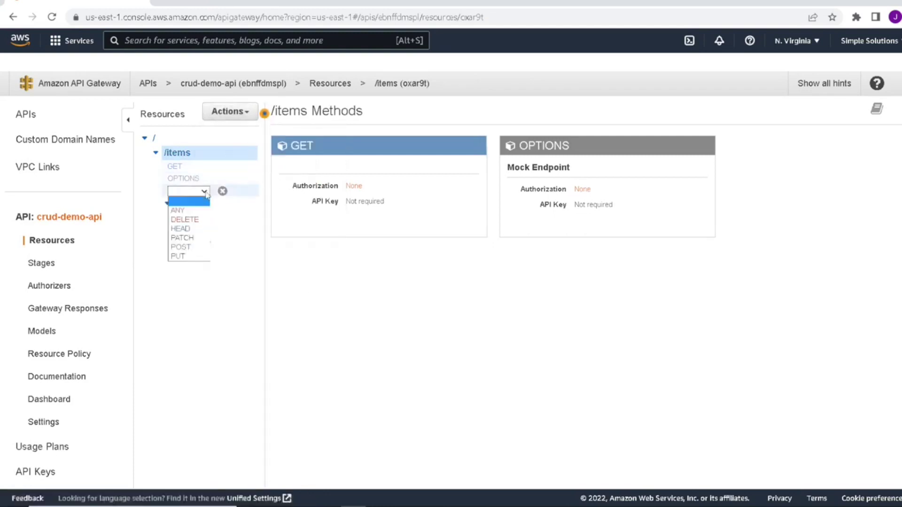
click(178, 257)
click(221, 191)
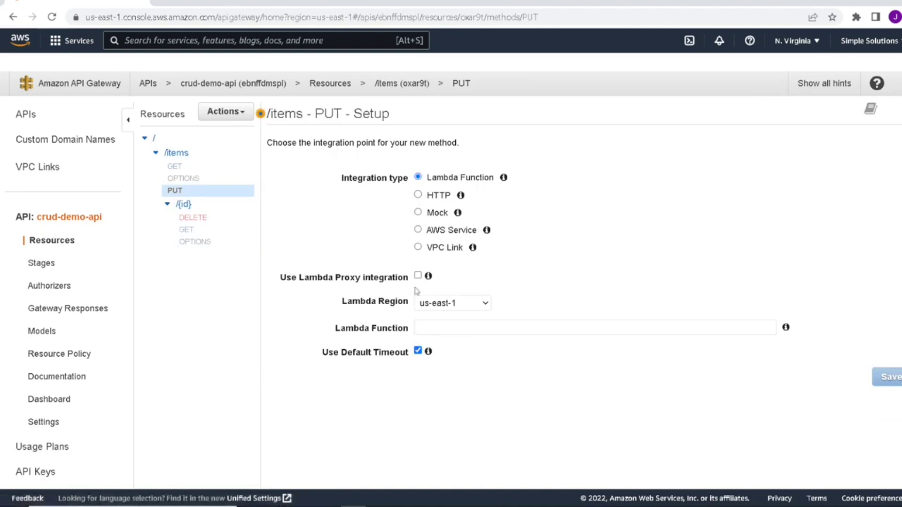
Step: Wire PUT /items to crud-demo-lambda via Lambda proxy integration, save, and allow invocation
click(478, 327)
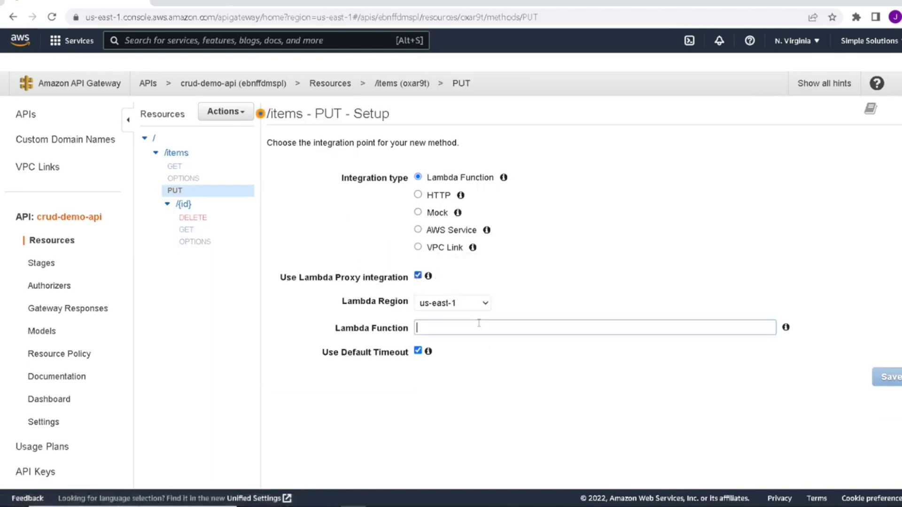
text(crud)
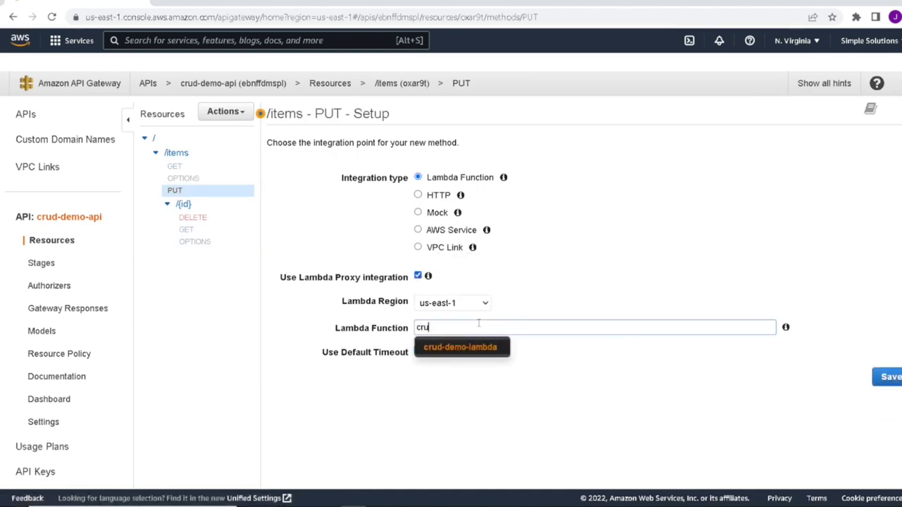
key(Return)
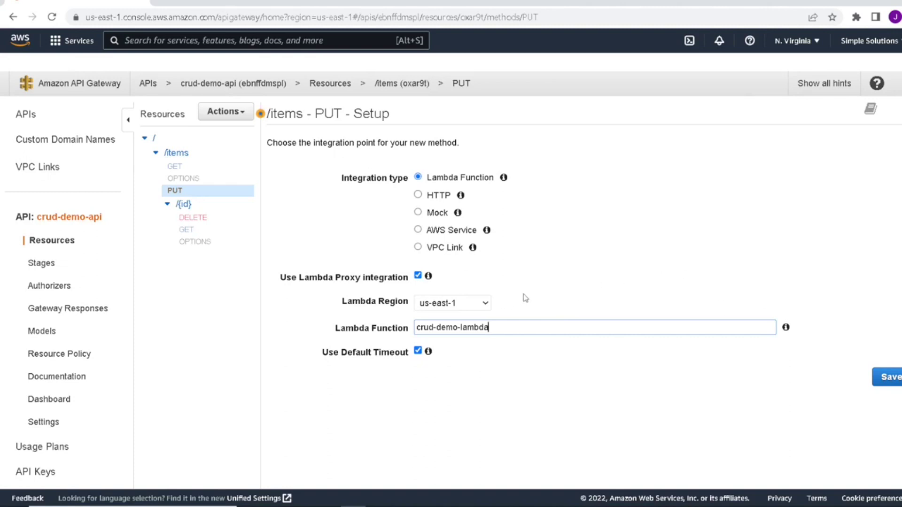
click(891, 381)
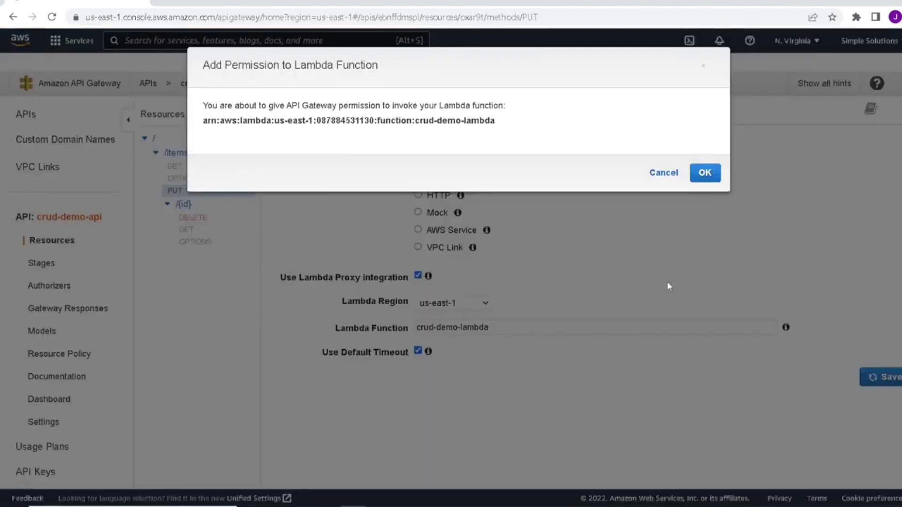
click(707, 172)
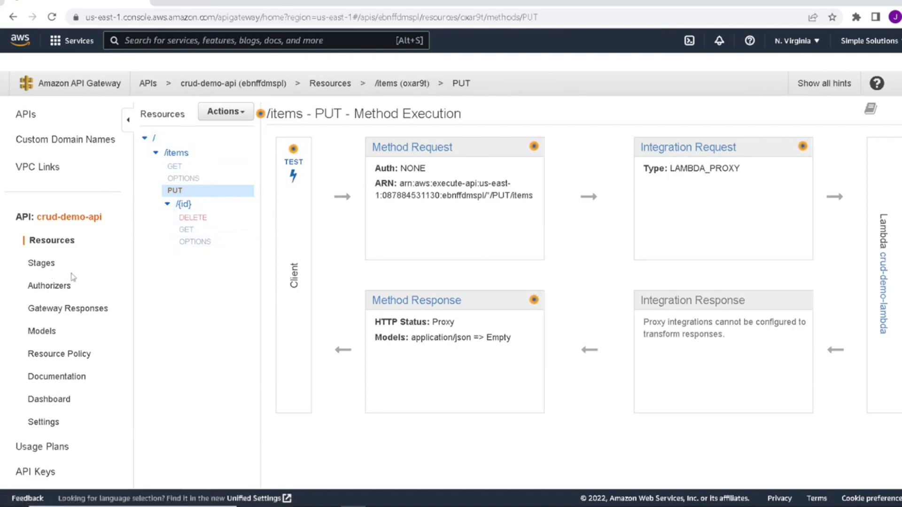
Step: Deploy crud-demo-api to a new stage named dev
click(226, 112)
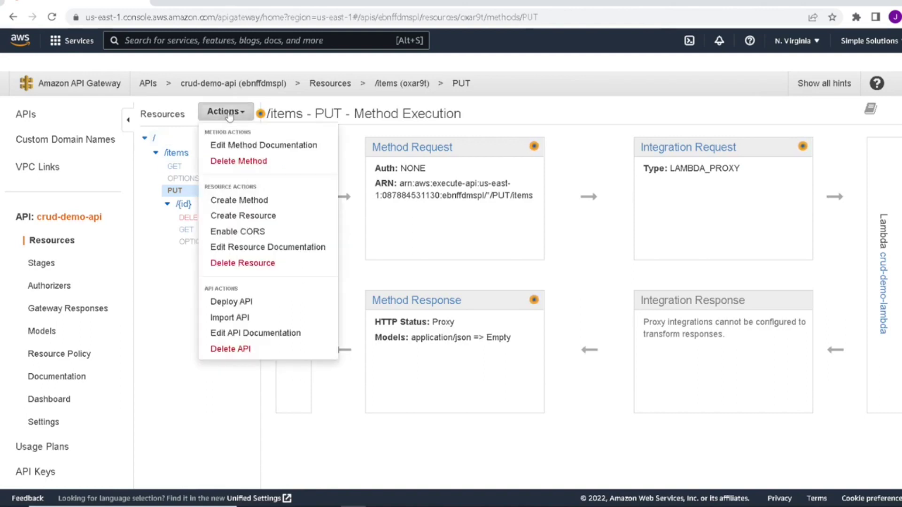
click(233, 302)
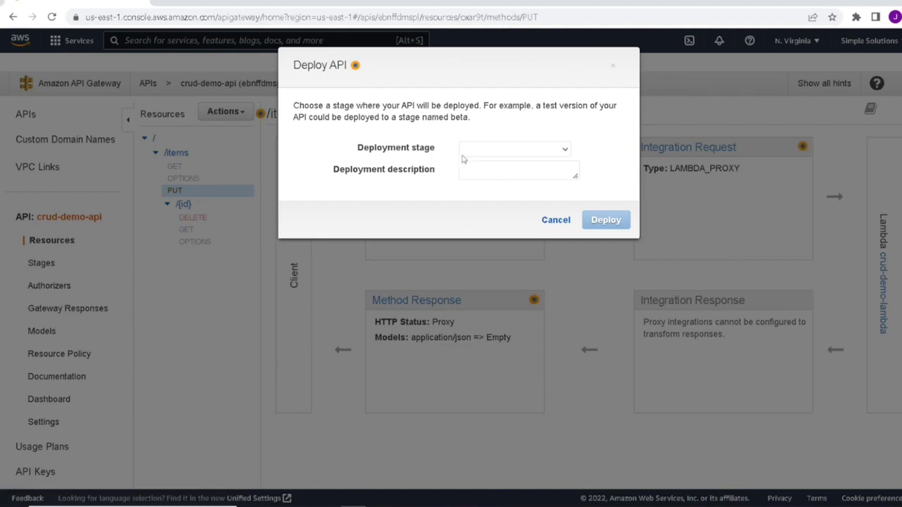
click(504, 152)
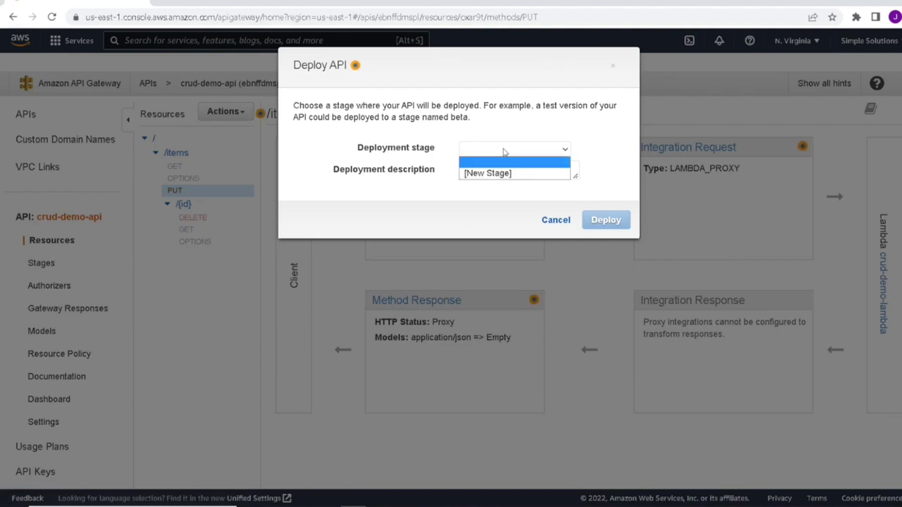
click(496, 173)
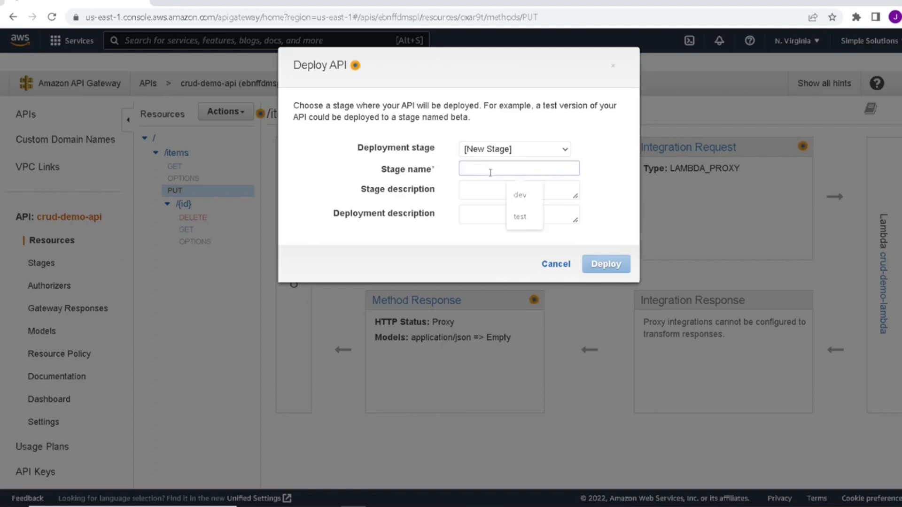
click(514, 196)
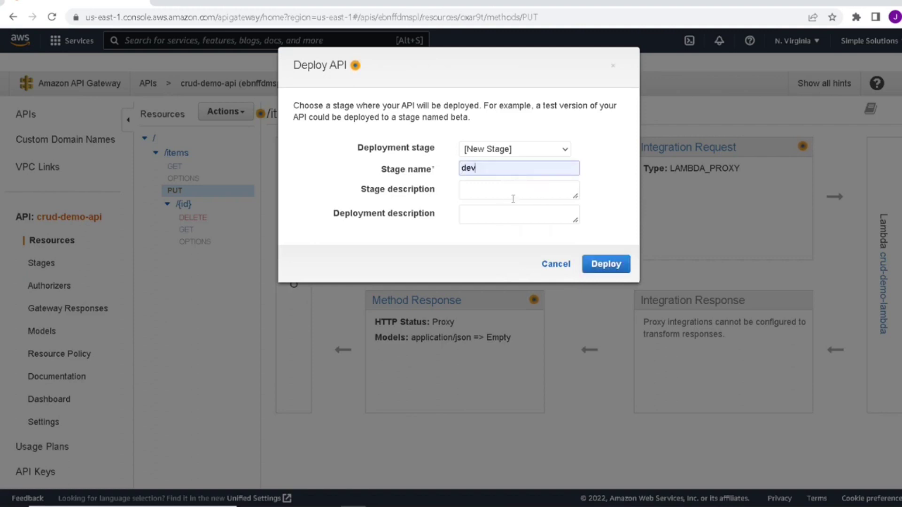
click(606, 268)
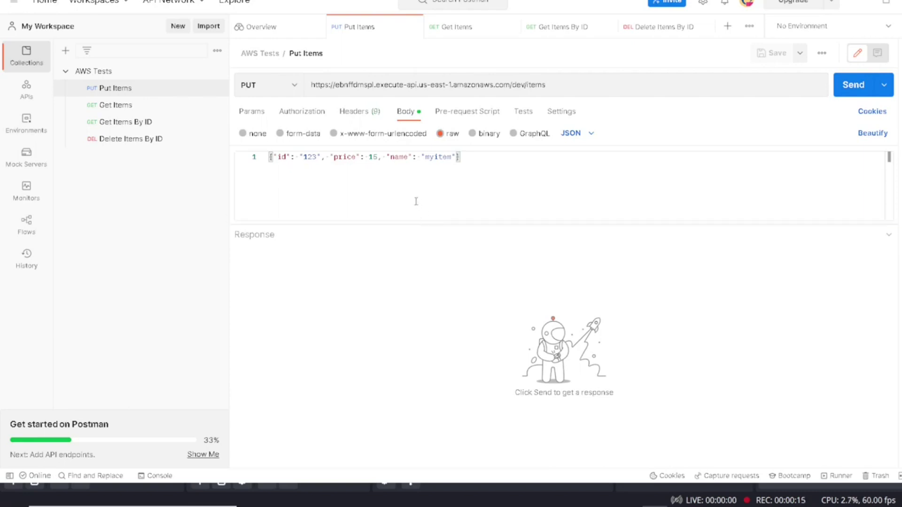
double_click(355, 85)
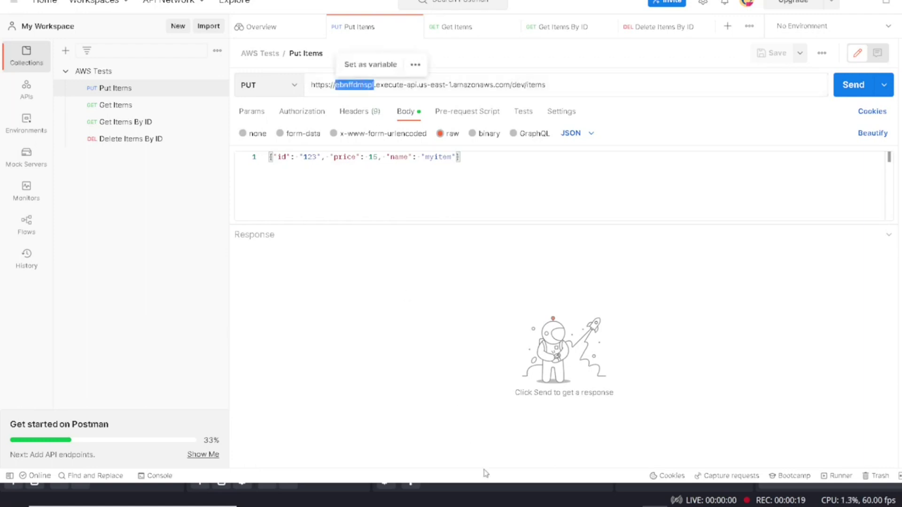
click(353, 496)
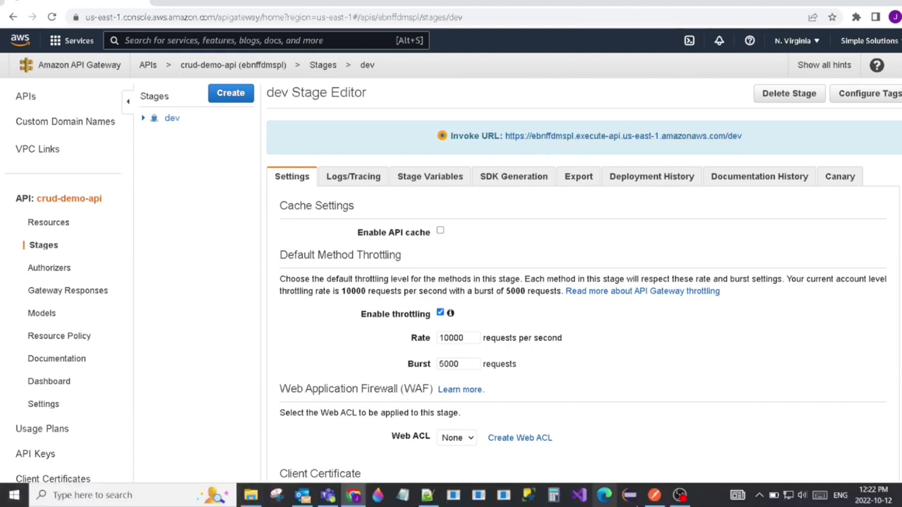
click(655, 495)
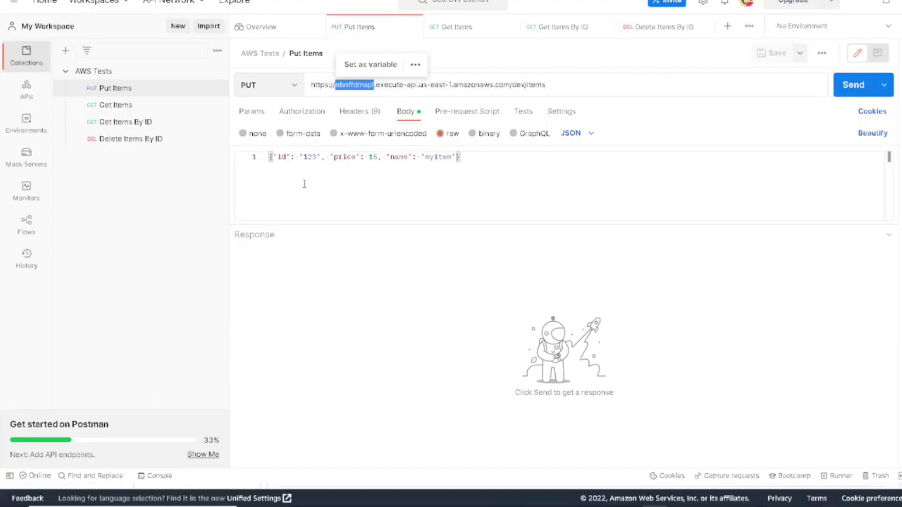
click(121, 89)
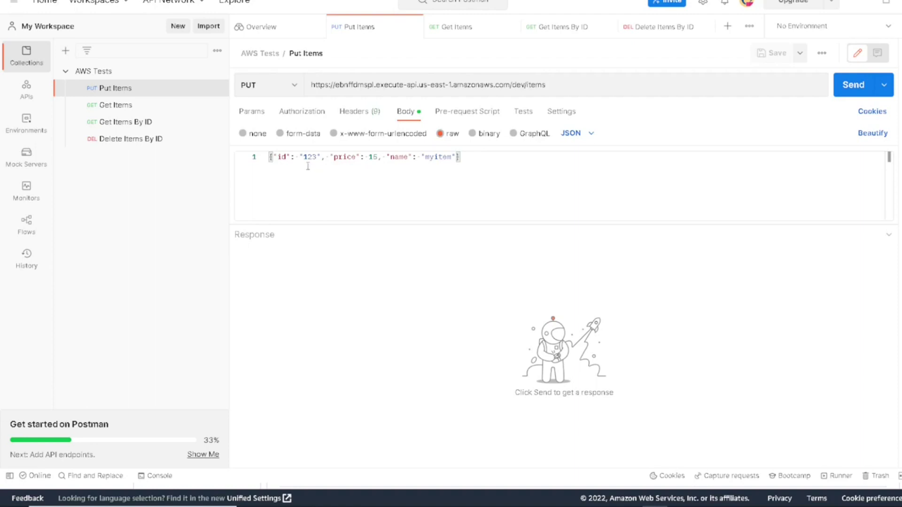
Step: Send the PUT storing item 123, then Get Items returning that single item with Count 1
click(853, 85)
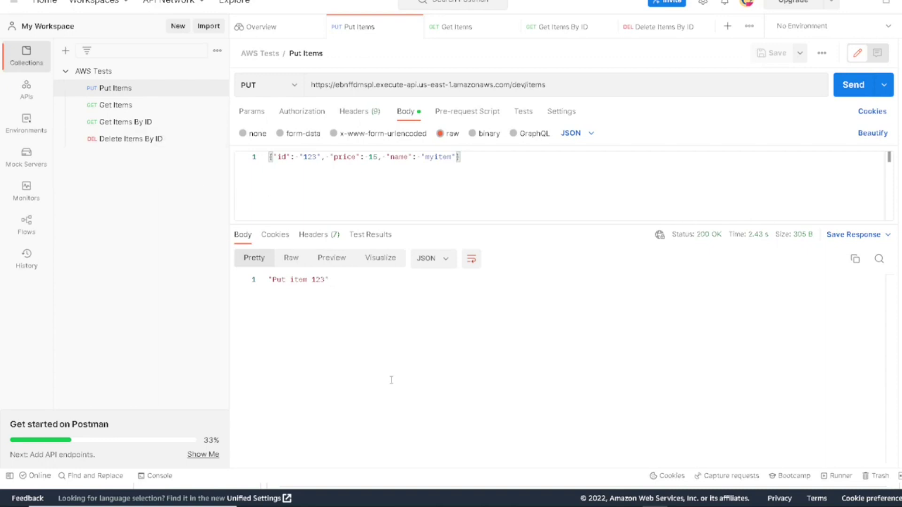
click(116, 107)
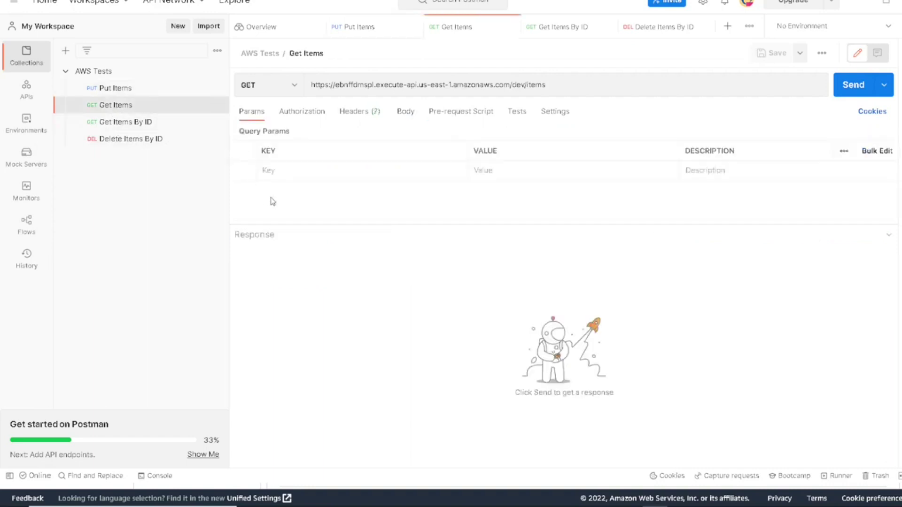
click(848, 85)
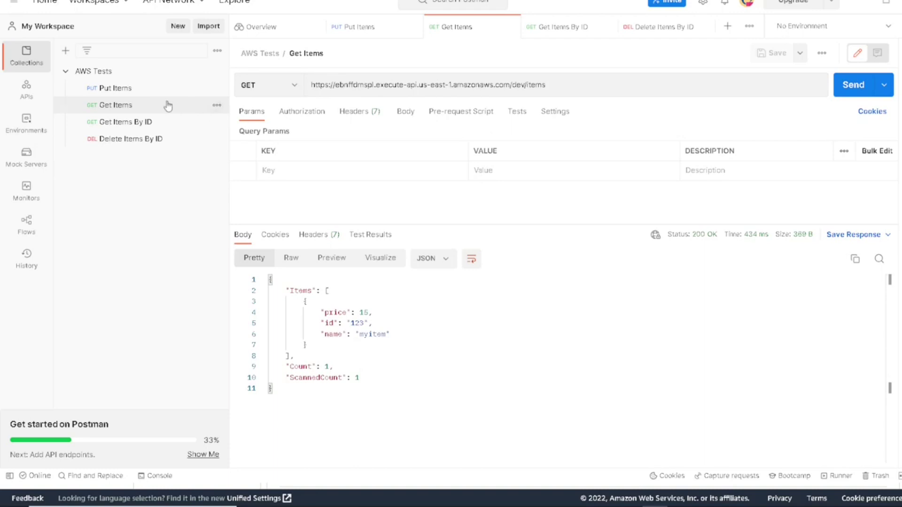
click(135, 124)
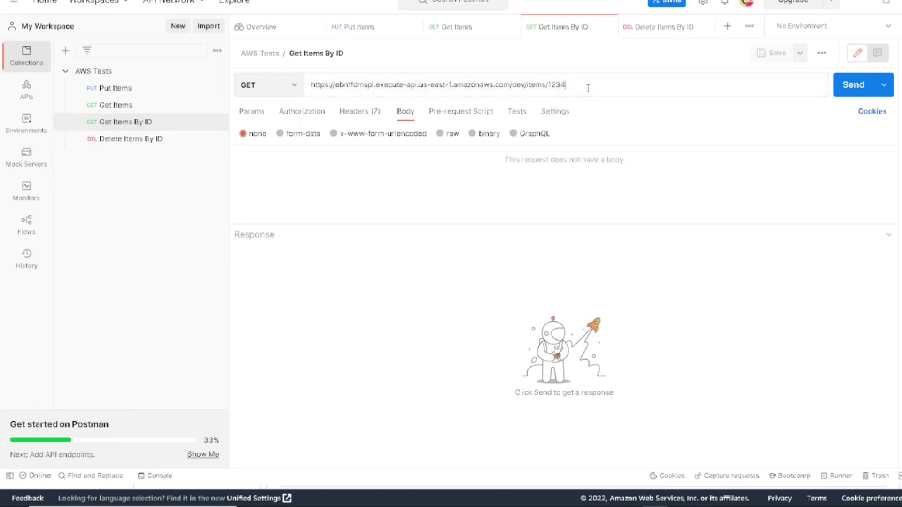
Step: Look up id 1234 (nothing found), then change the URL id to 123 and fetch its item
click(853, 85)
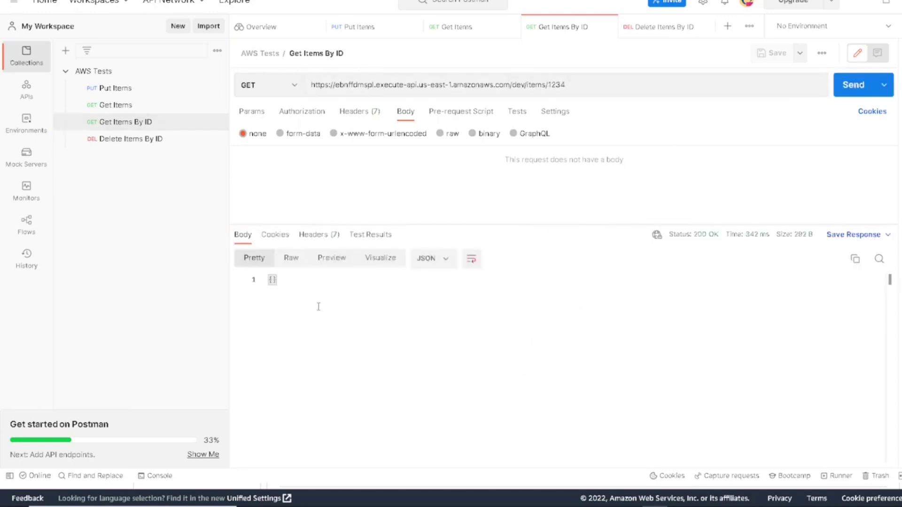
click(580, 89)
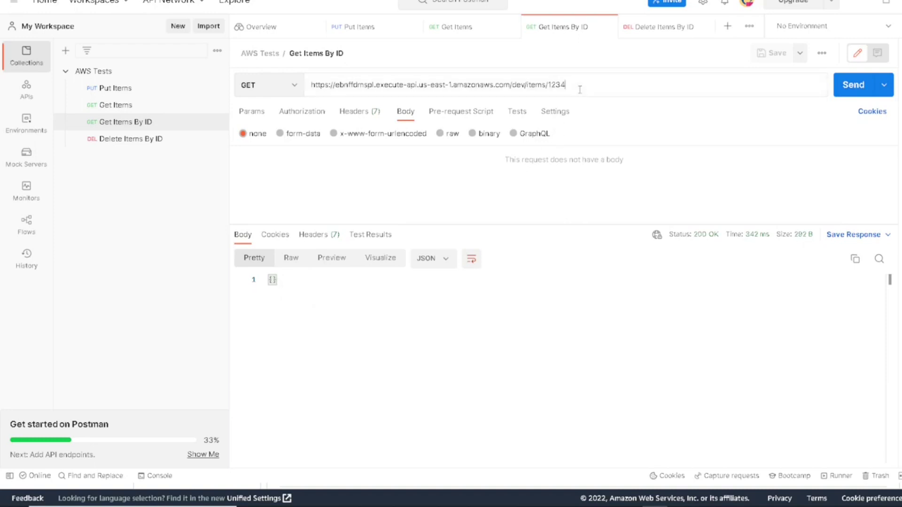
key(BackSpace)
click(854, 85)
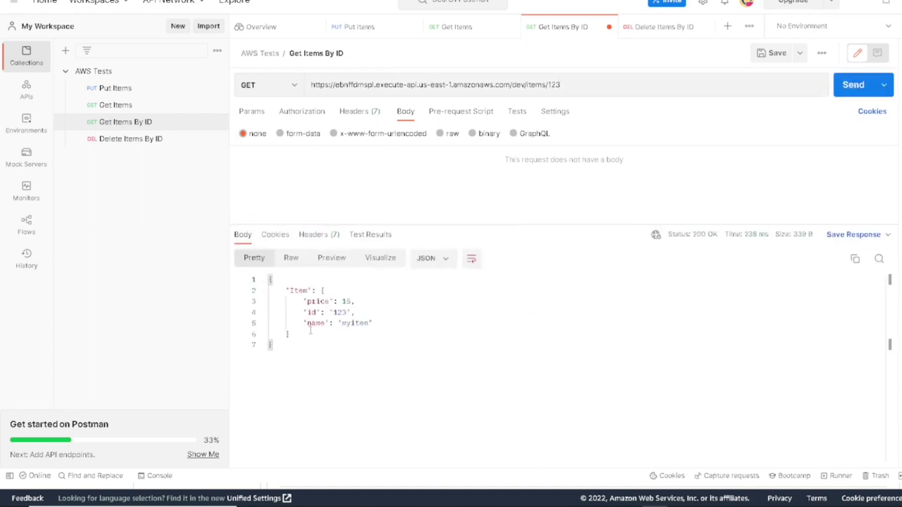
Step: Put a second item with id 1234 and price 1 via the Put Items request
click(115, 88)
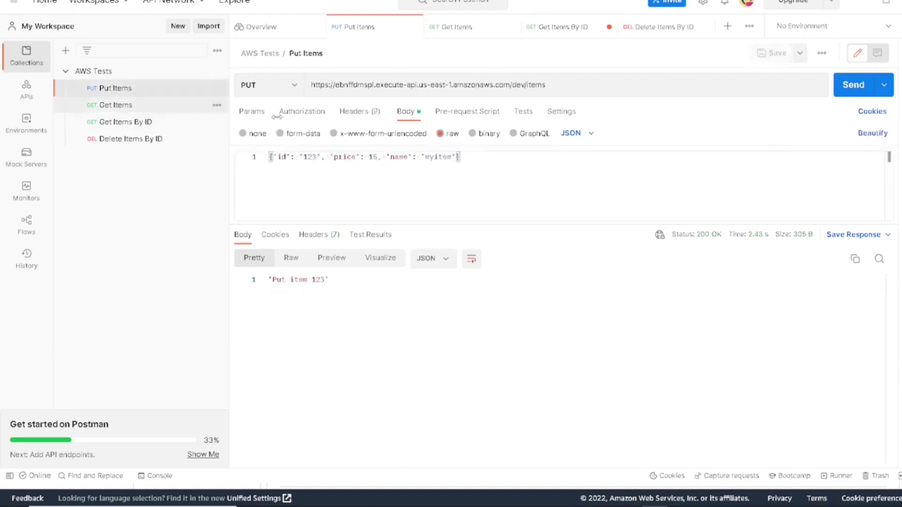
click(317, 156)
text(4)
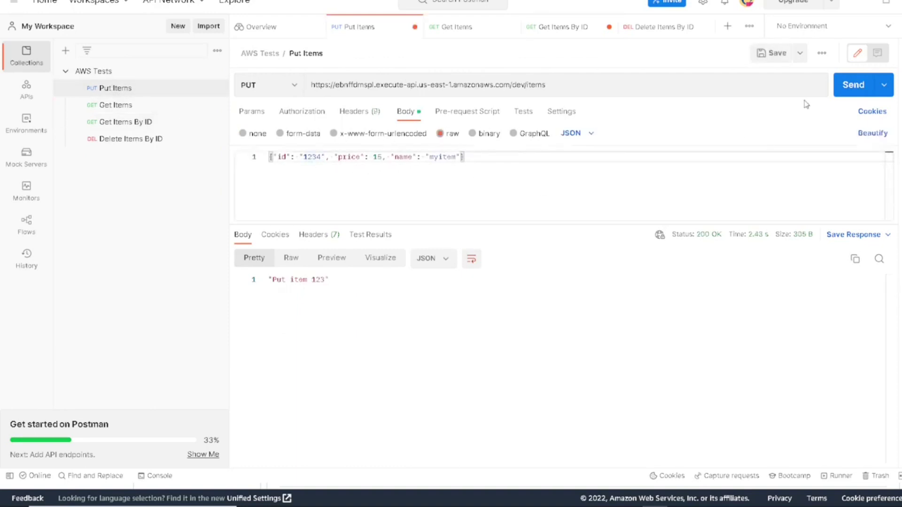
click(384, 156)
key(BackSpace)
click(861, 89)
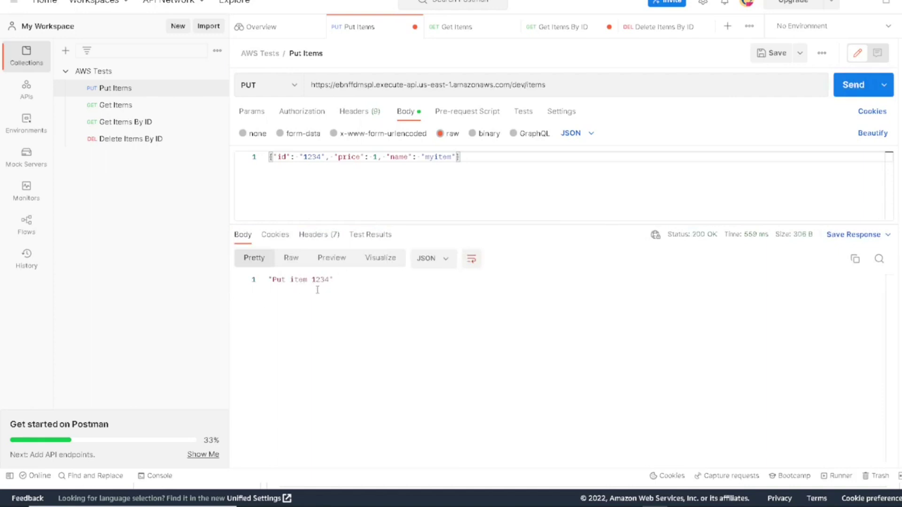
click(127, 106)
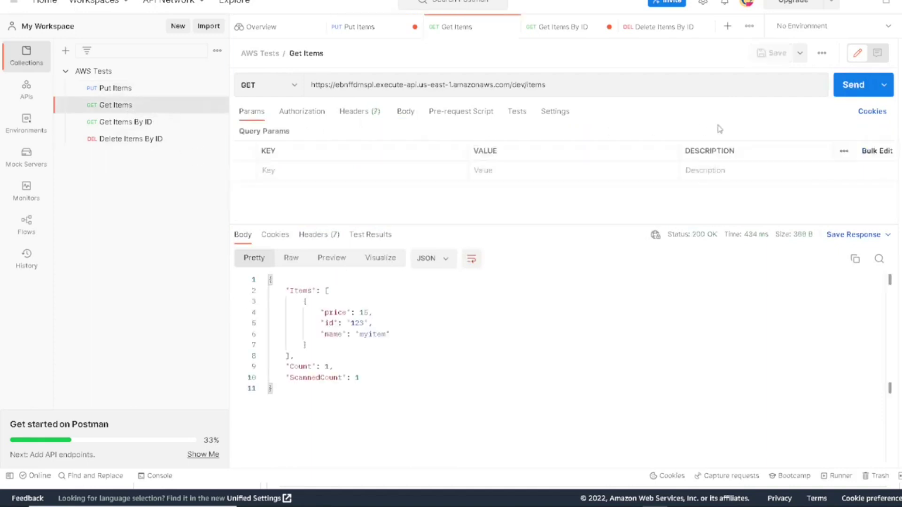
Step: List both stored items, then delete item 1234 with Delete Items By ID
click(852, 85)
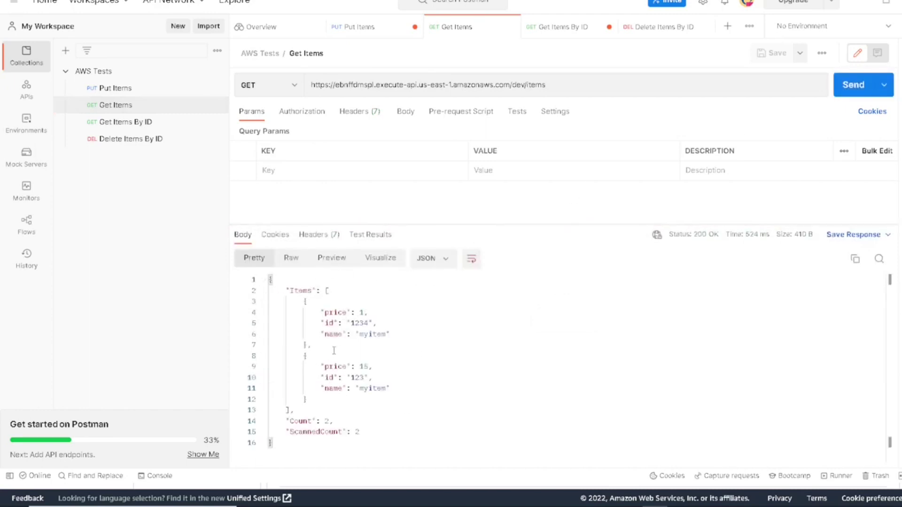
click(147, 139)
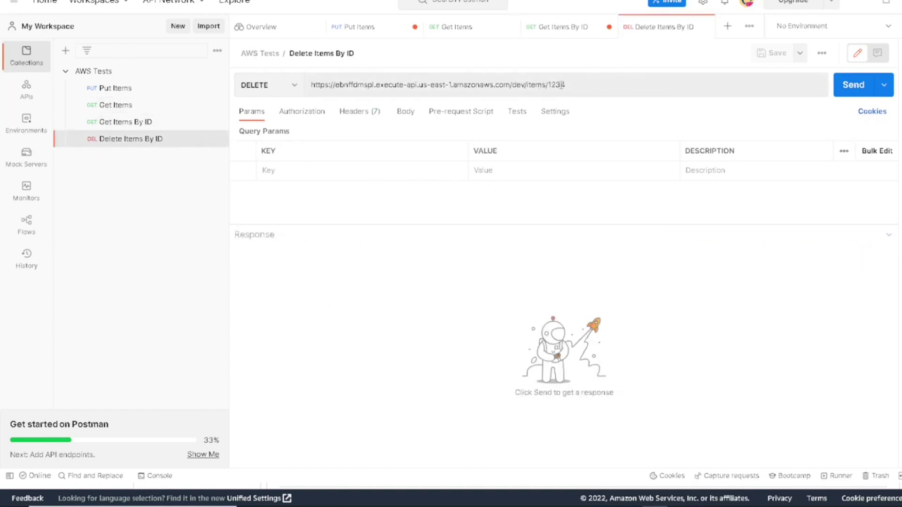
click(851, 93)
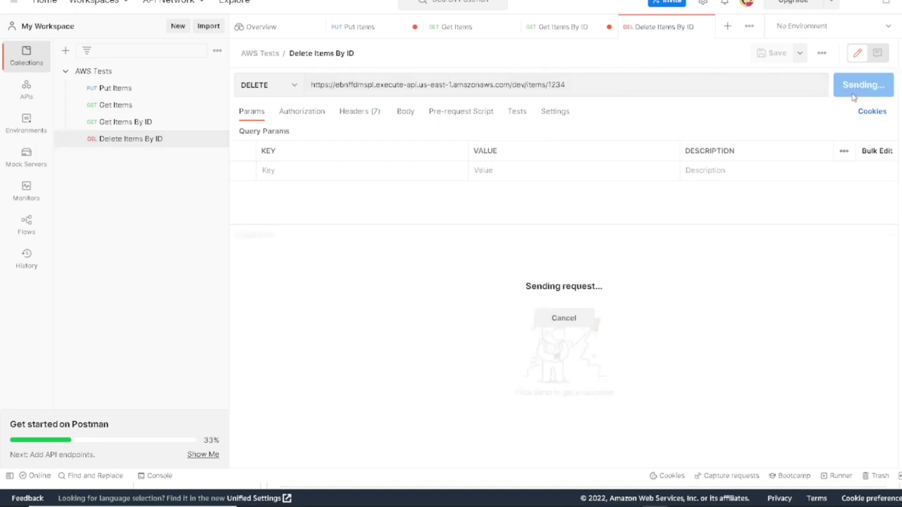
Step: List items again, confirming only item 123 with price 15 remains
click(130, 105)
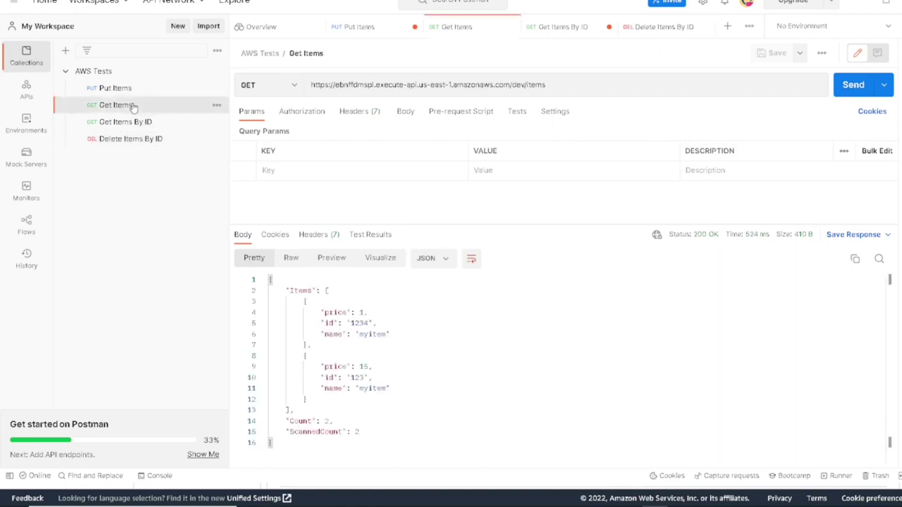
click(853, 89)
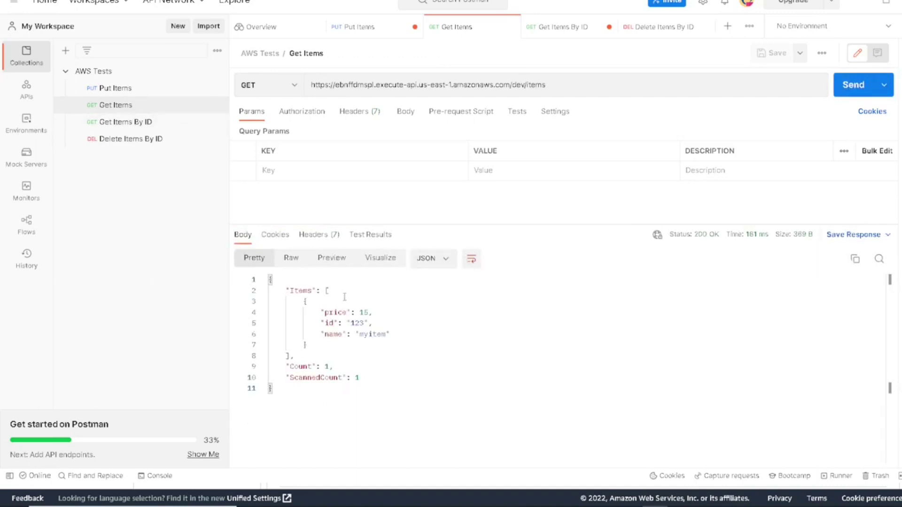
double_click(365, 312)
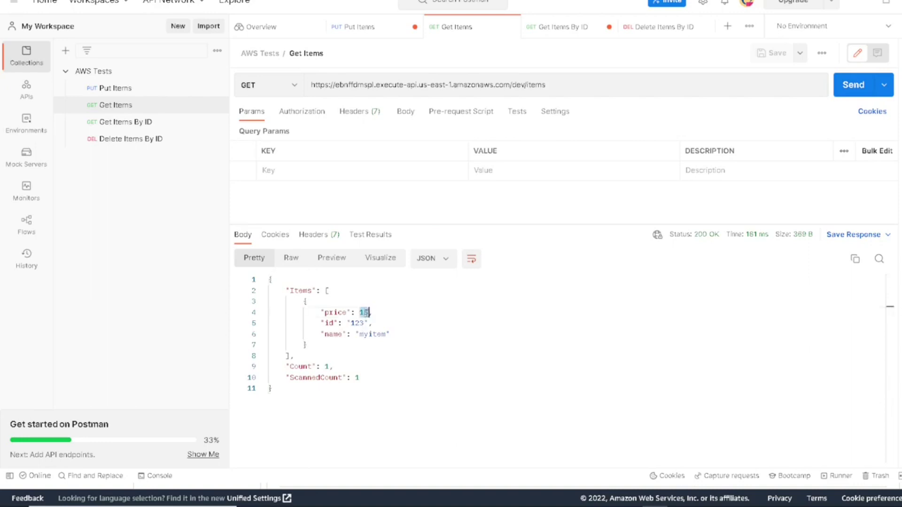
Step: In Put Items, change the body id from 1234 to 123 and send, overwriting item 123 with price 1
click(126, 93)
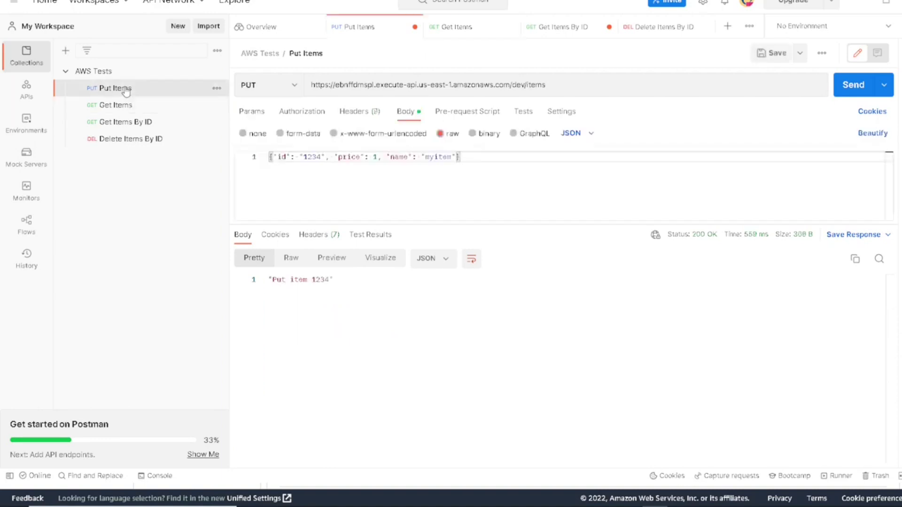
double_click(321, 158)
key(BackSpace)
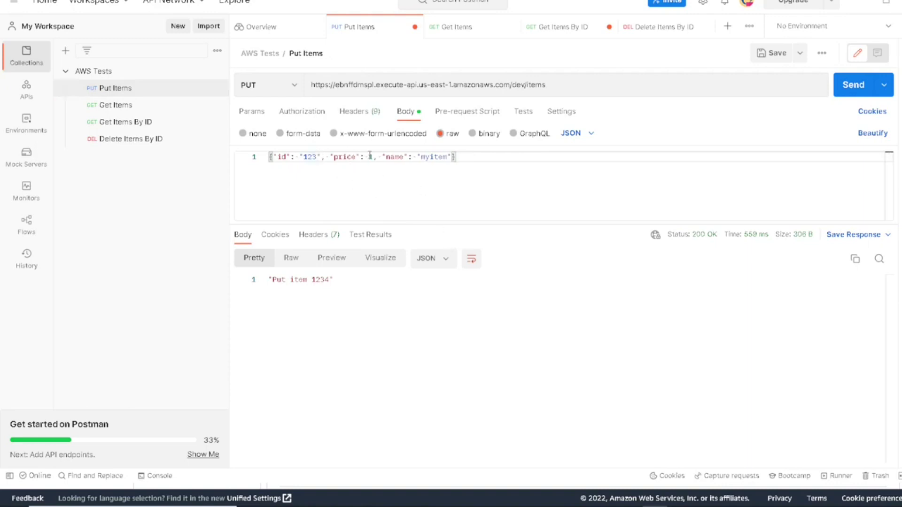
click(858, 86)
Step: Run Get Items to confirm the single item 123 now shows price 1
click(119, 106)
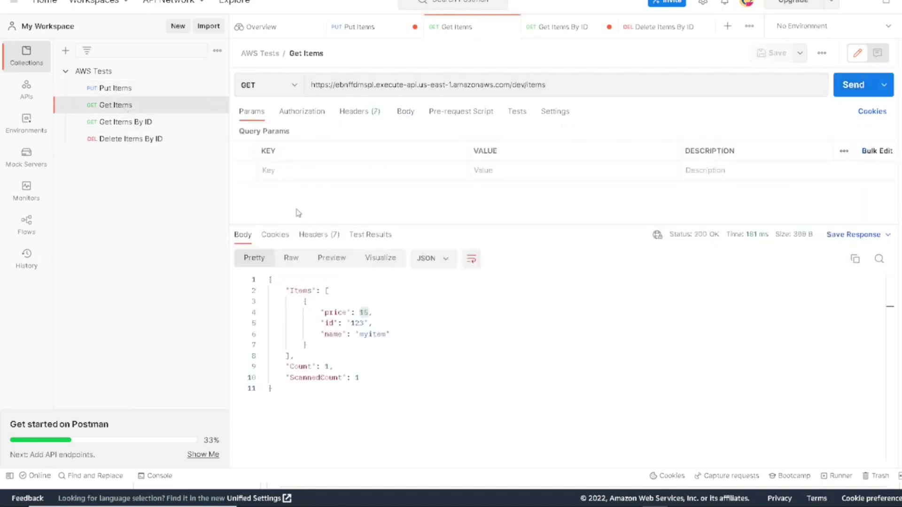
click(856, 86)
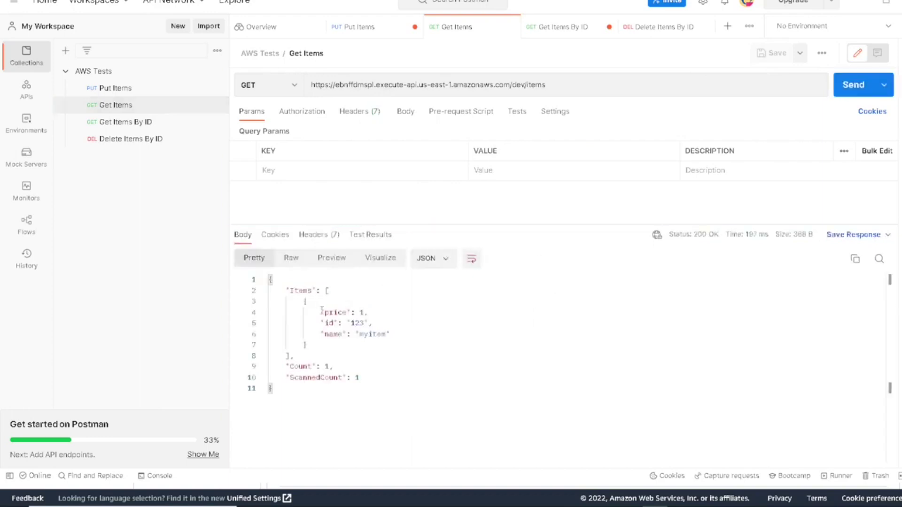
drag(321, 312, 370, 312)
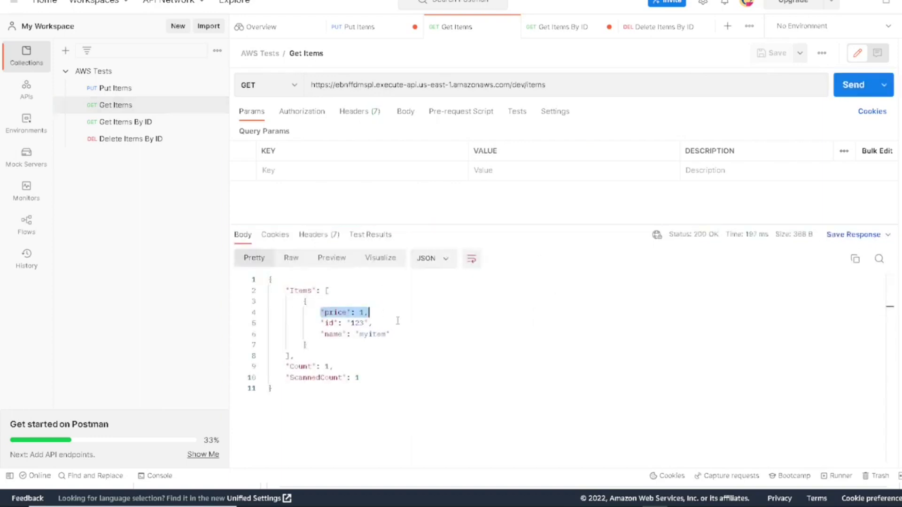